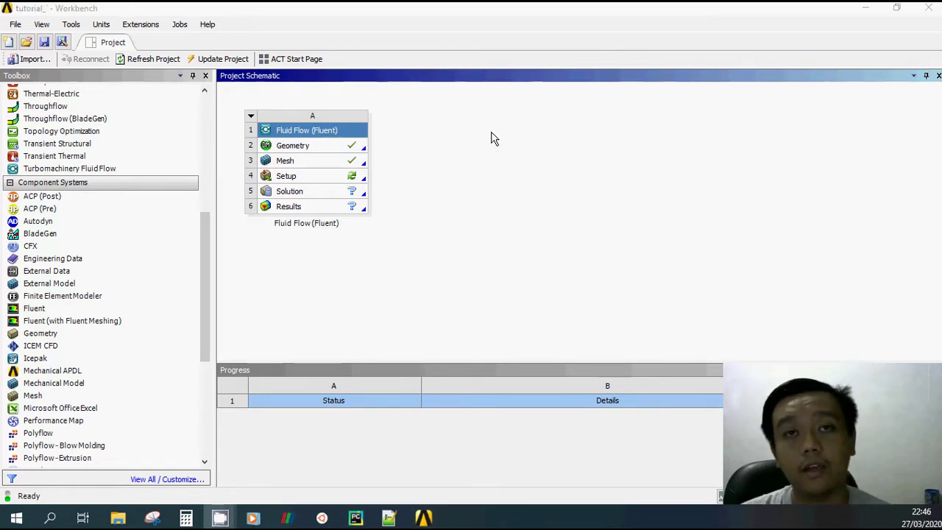
left_click(306, 145)
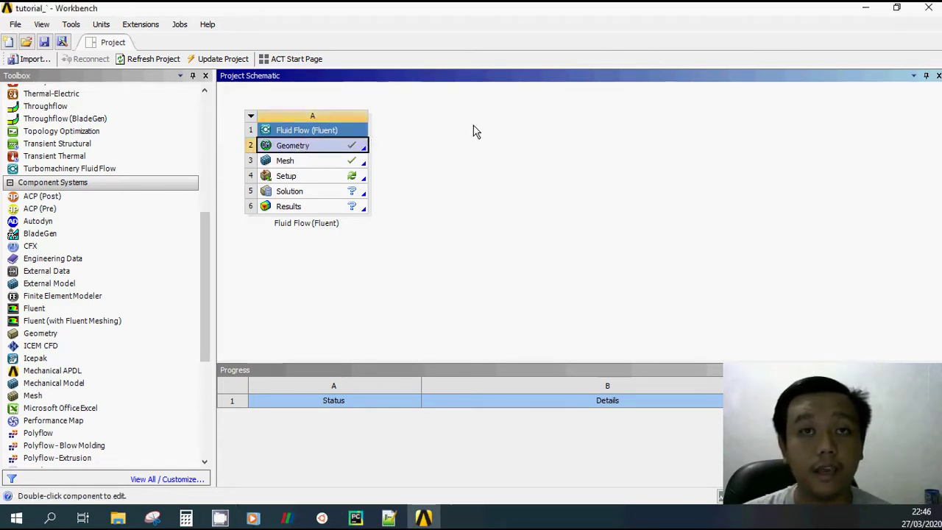
left_click(303, 161)
left_click(488, 163)
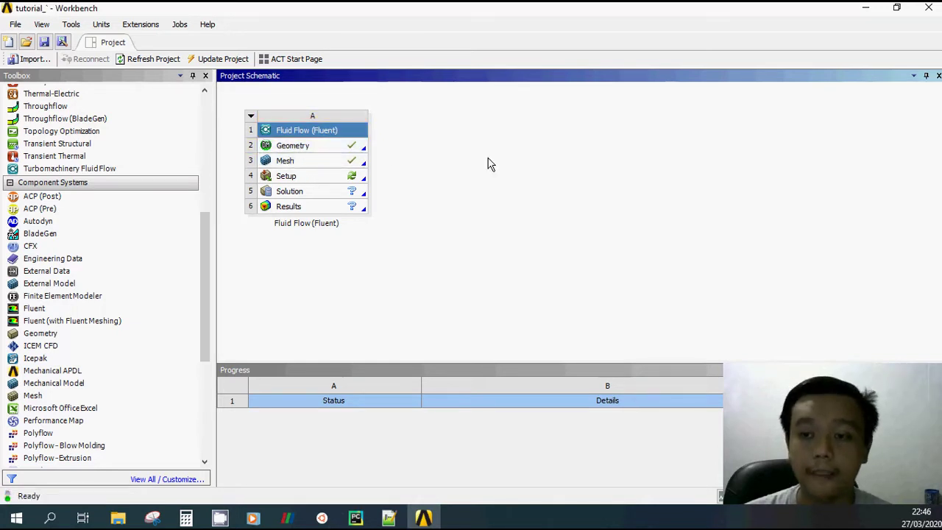
left_click(303, 180)
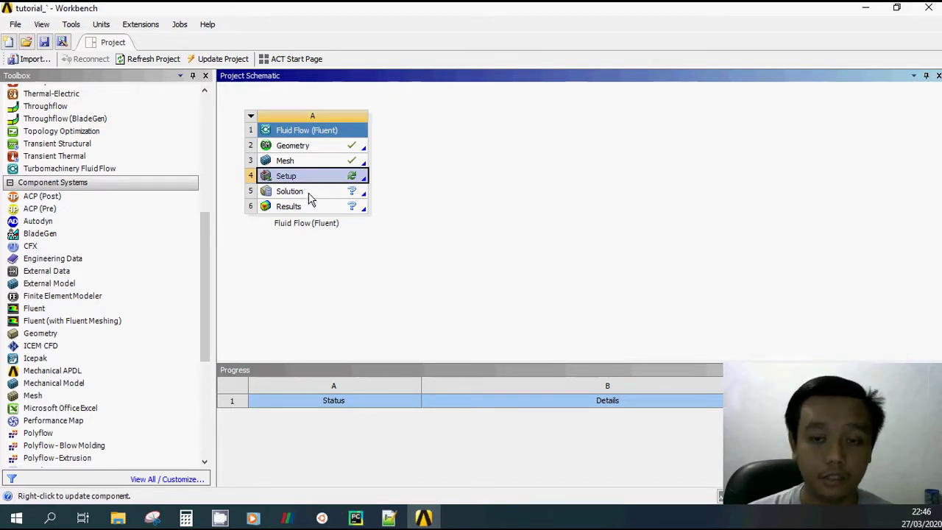
left_click(490, 139)
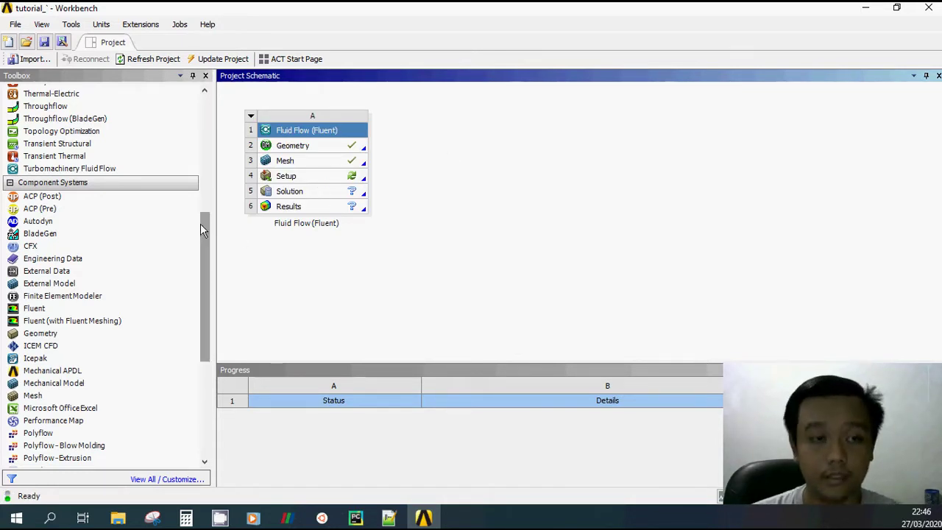
Step: Add a standalone Fluent component system to the project schematic beside the Fluid Flow (Fluent) system
scroll(200, 224, "down", 1)
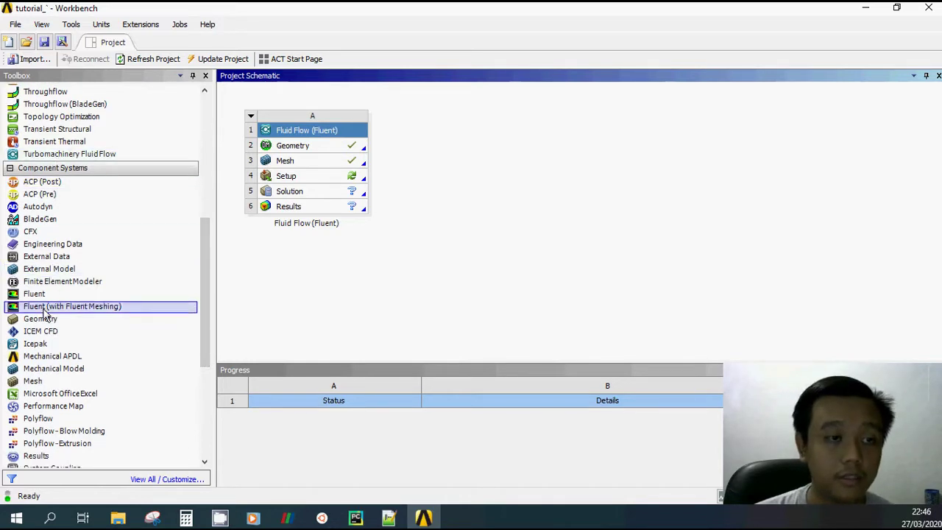
left_click_drag(37, 294, 434, 183)
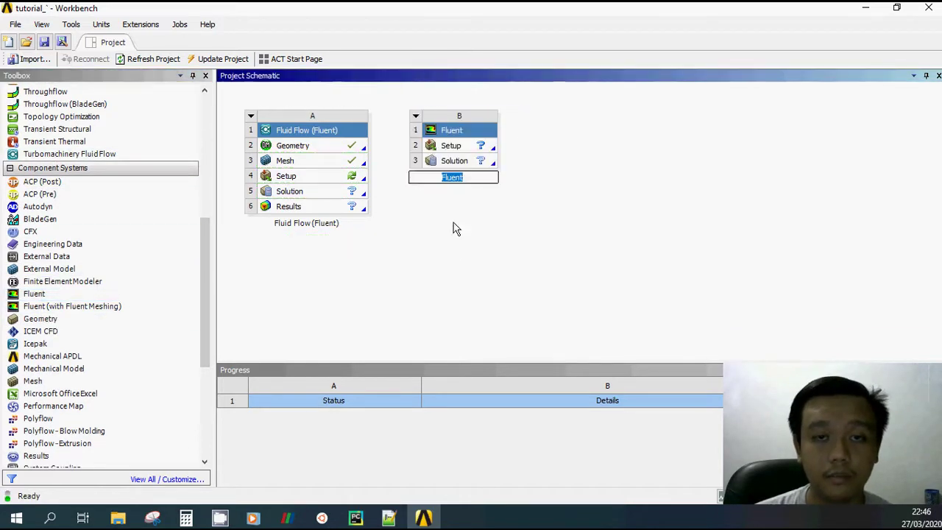
left_click(458, 243)
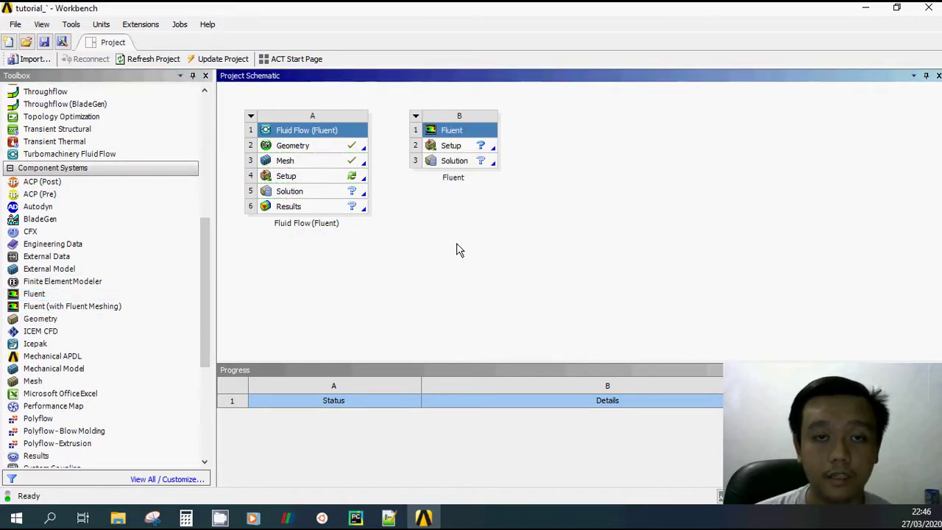
left_click(454, 161)
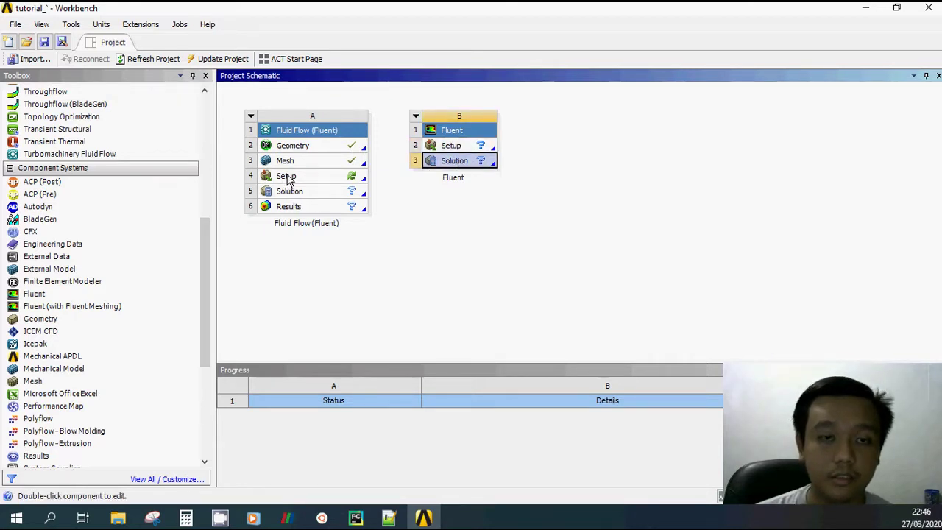
Step: Delete the standalone Fluent system from the project schematic and confirm the deletion
left_click(415, 116)
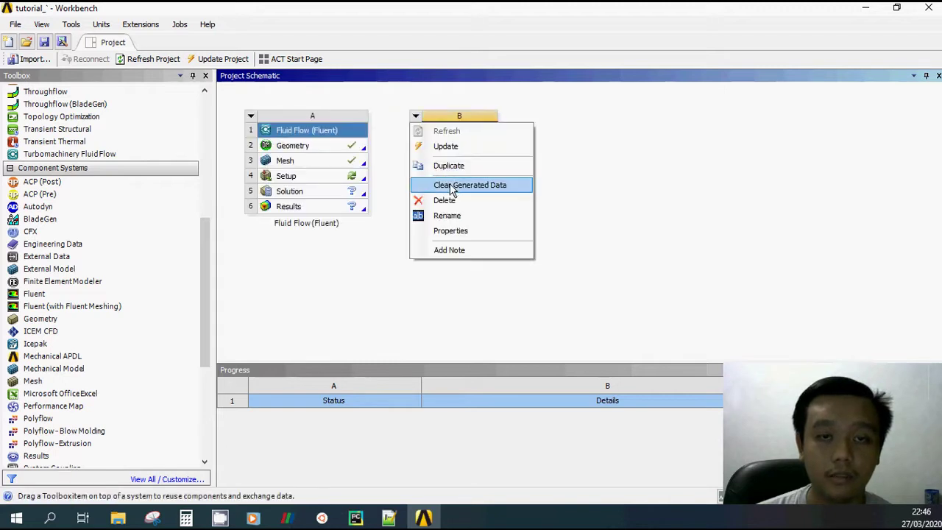
left_click(471, 202)
left_click(496, 281)
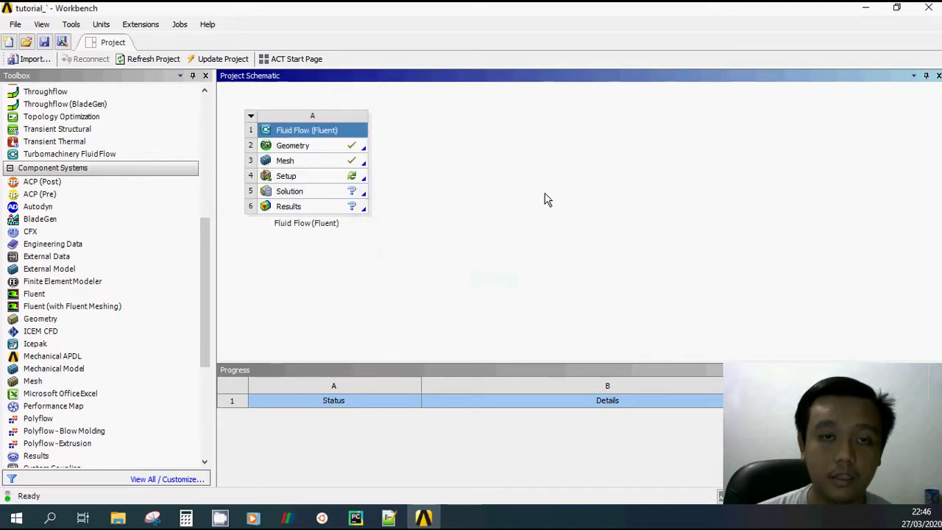
Step: Open the Setup of the Fluid Flow (Fluent) system and choose parallel processing on the local machine in the launcher
double_click(306, 178)
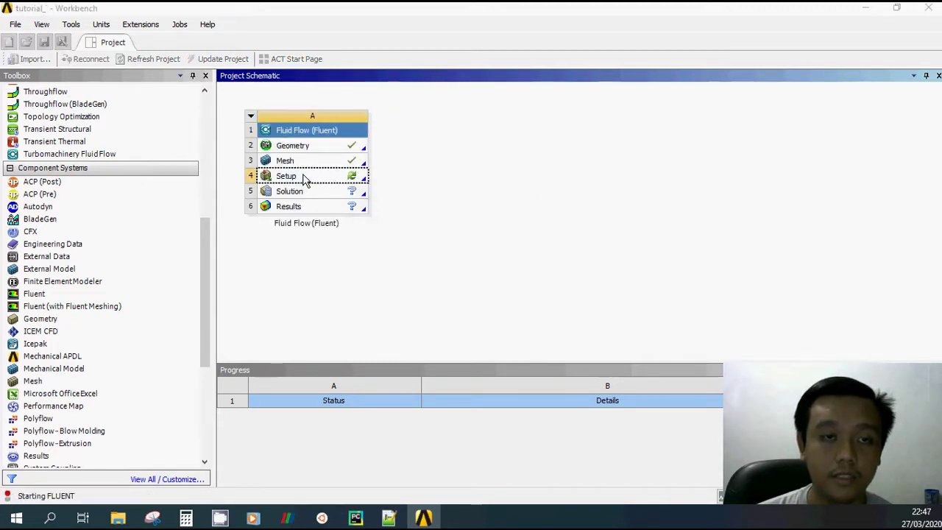
left_click_drag(695, 162, 478, 157)
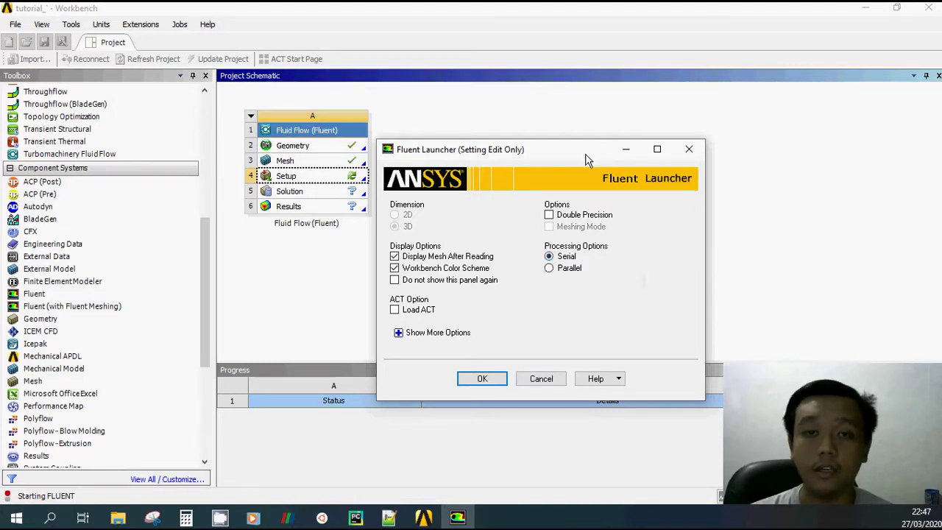
key("Down")
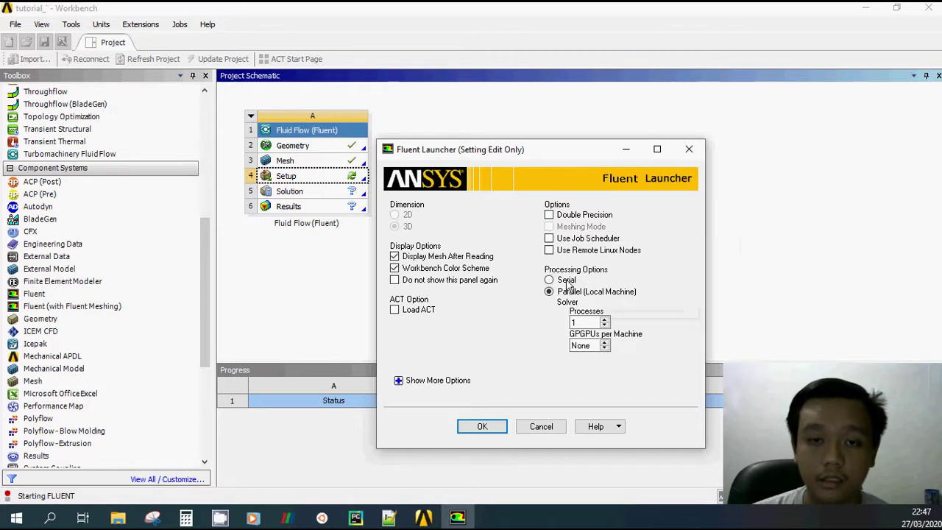
Step: Set the number of parallel solver processes to 6
left_click(605, 321)
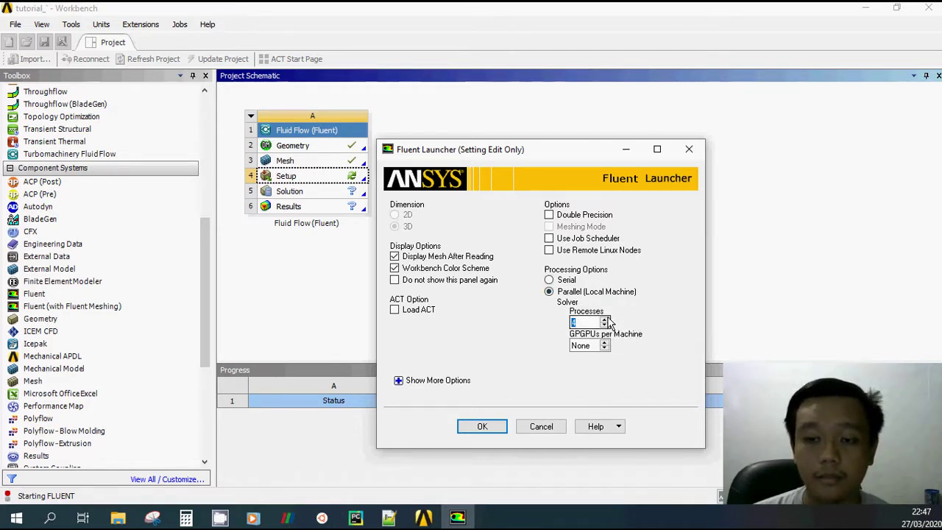
left_click(606, 321)
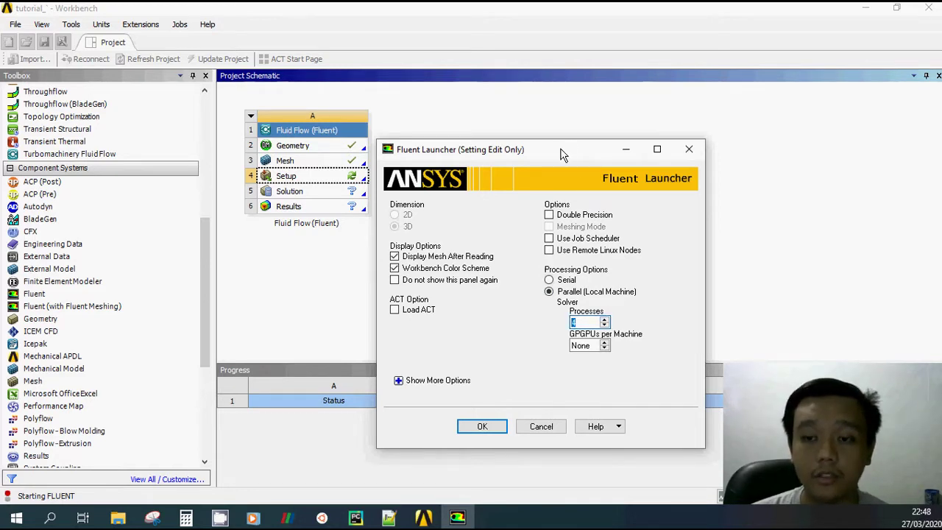
left_click_drag(561, 154, 575, 137)
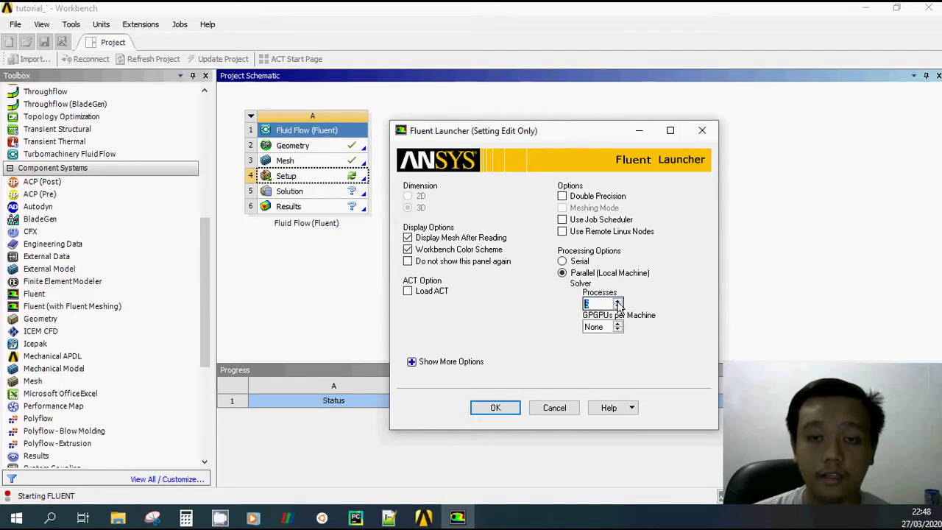
type("6")
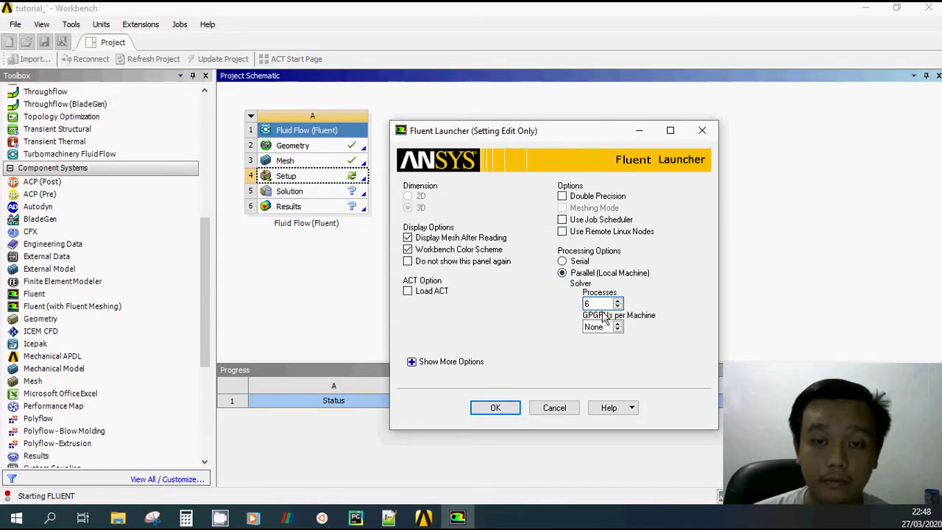
double_click(600, 302)
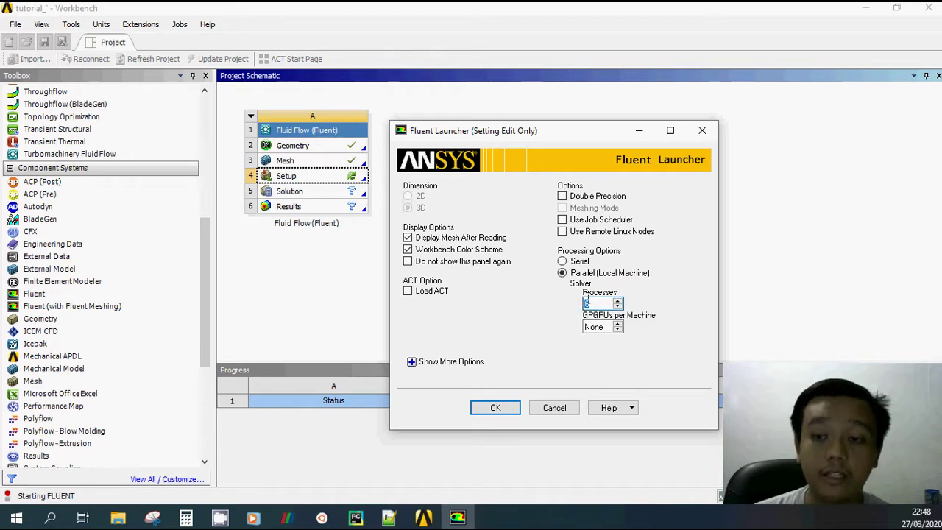
double_click(600, 302)
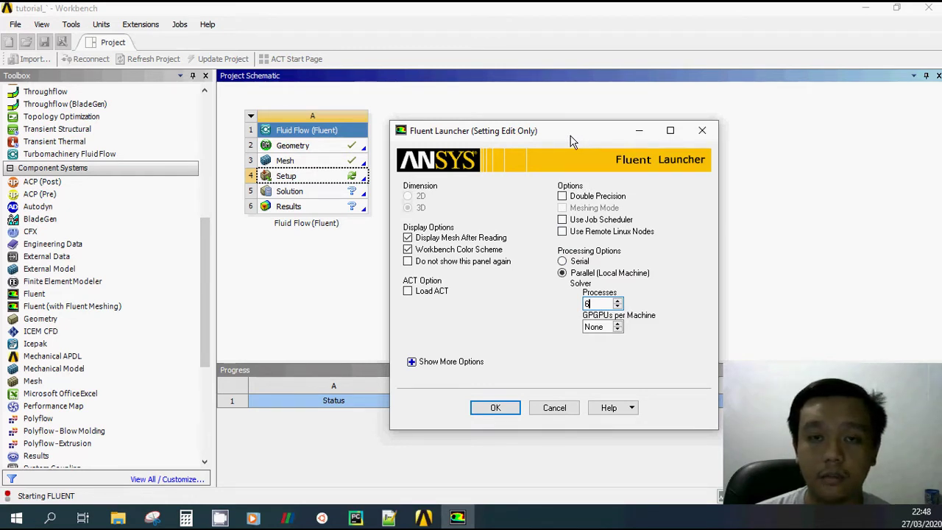
Step: Launch Fluent with the chosen launcher settings and maximize its window
left_click_drag(536, 136, 518, 141)
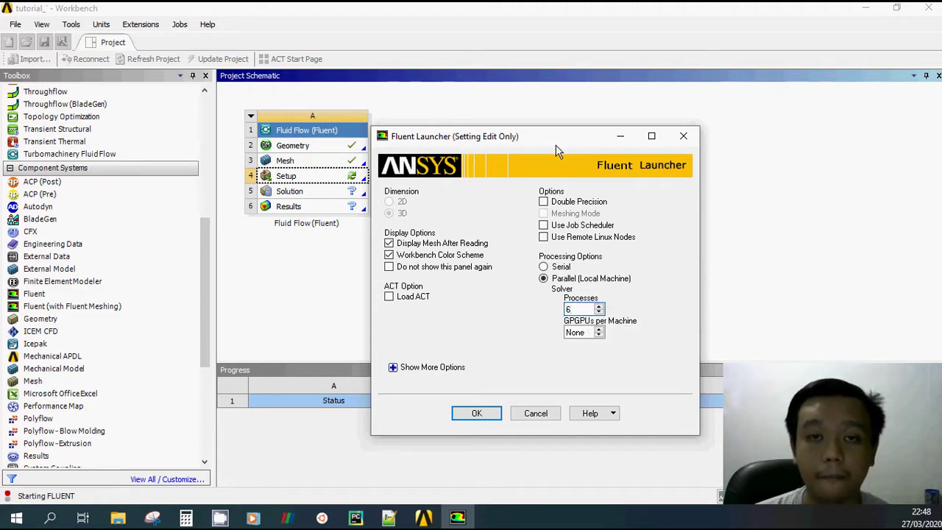
left_click_drag(555, 145, 560, 144)
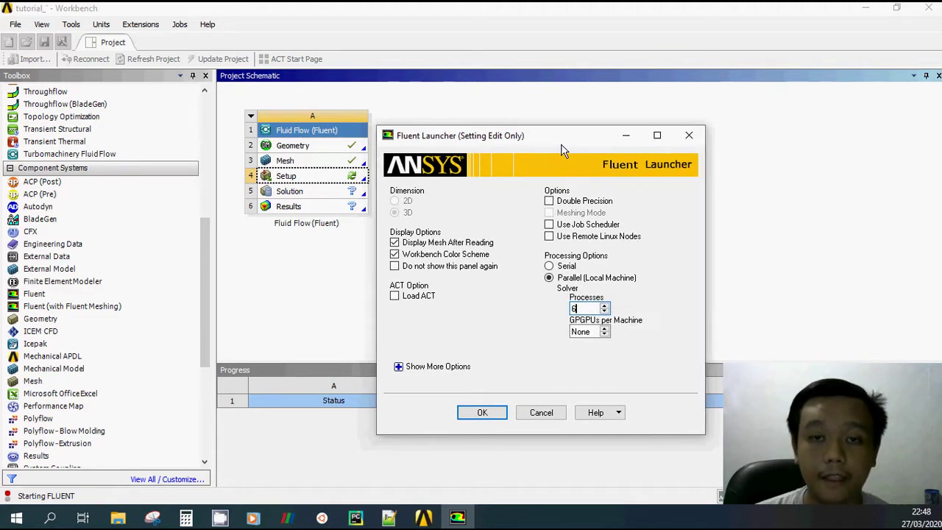
left_click(490, 414)
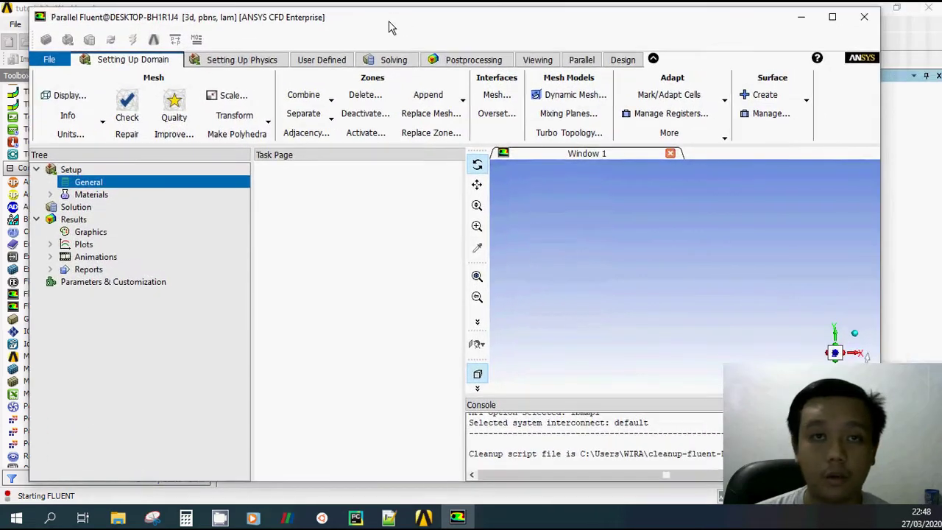
double_click(388, 21)
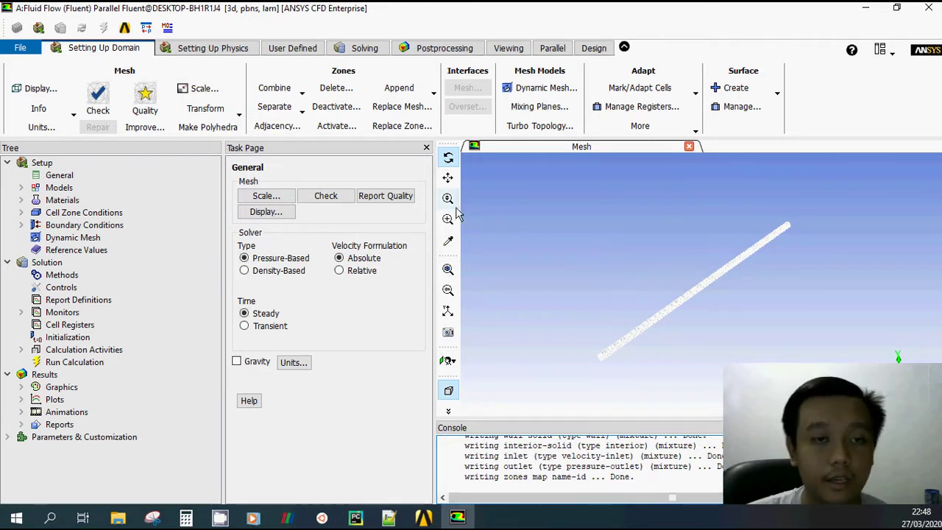
Step: Look through the outline entries from General to Run Calculation and inspect the pipe's mesh and circular end face up close
left_click(62, 176)
left_click(66, 188)
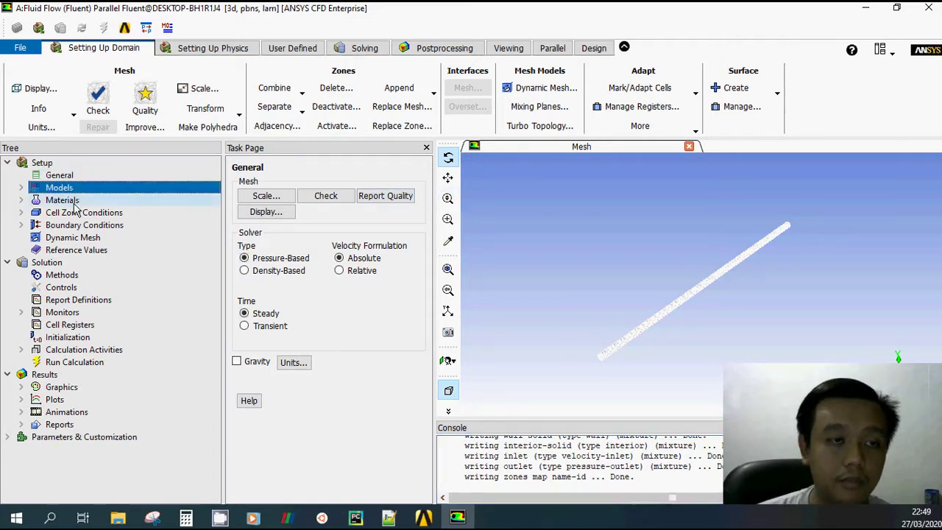
left_click(74, 203)
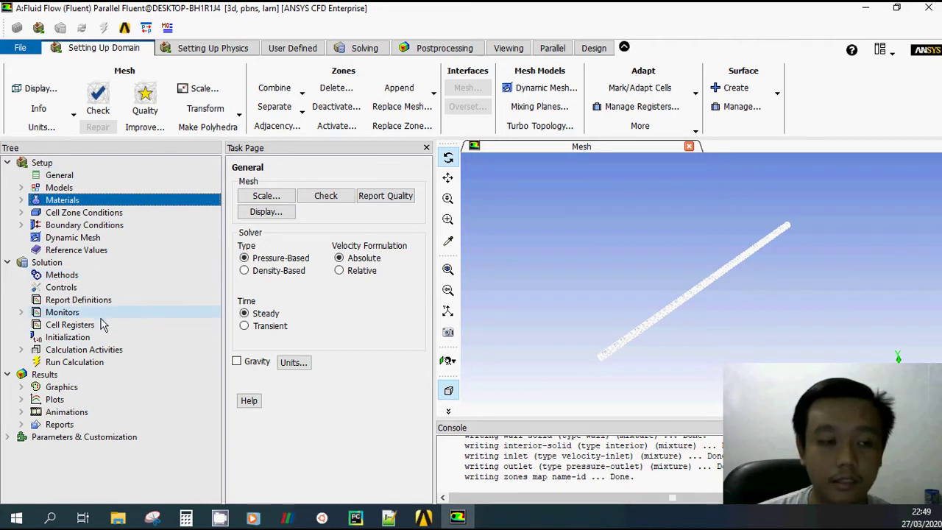
left_click(81, 362)
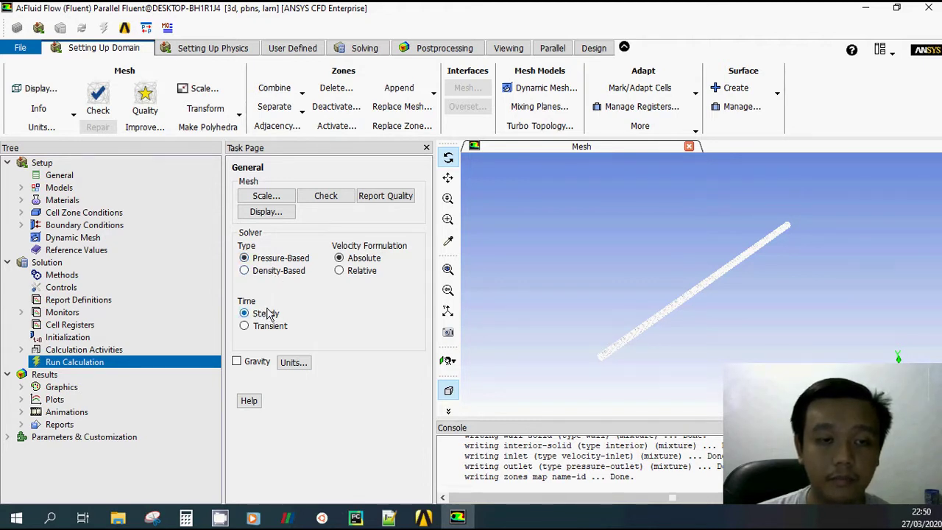
left_click_drag(646, 350, 622, 289)
scroll(605, 280, "up", 4)
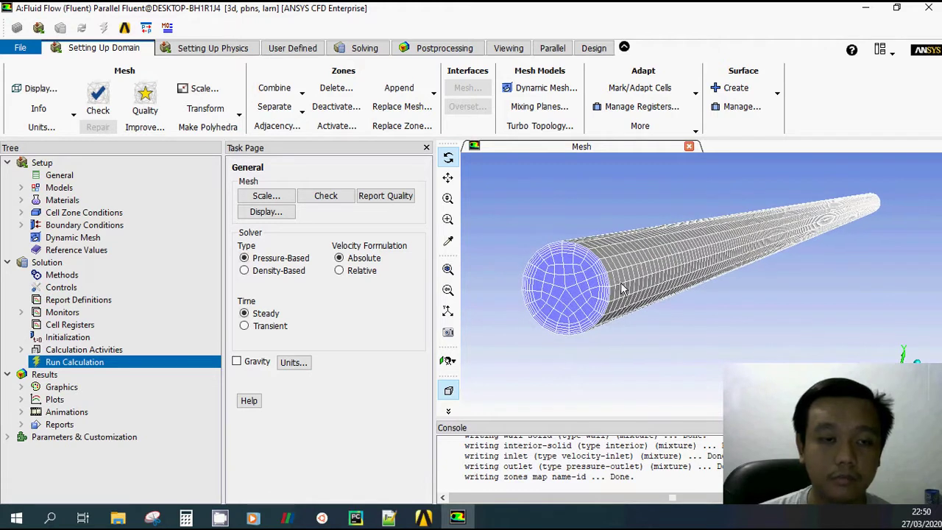
Step: Enable gravity in the general solver settings, then disable it again
left_click(246, 363)
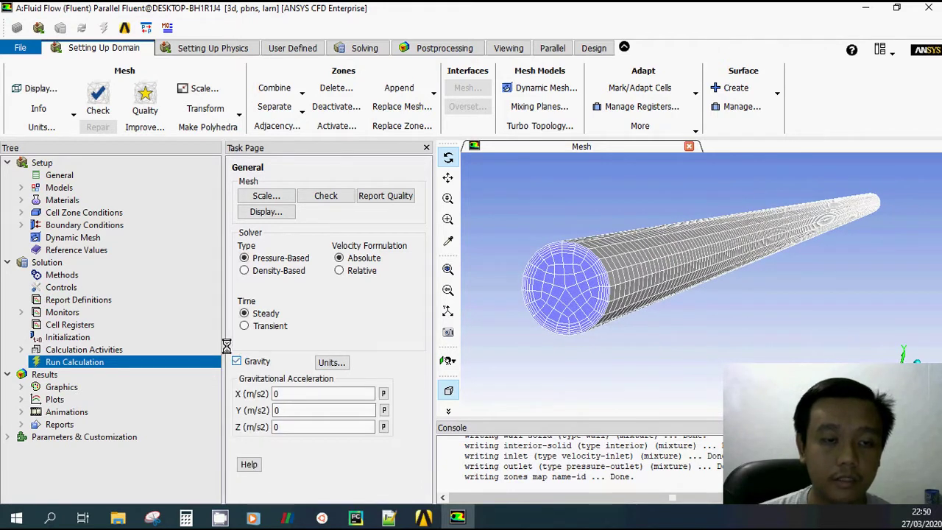
left_click(242, 363)
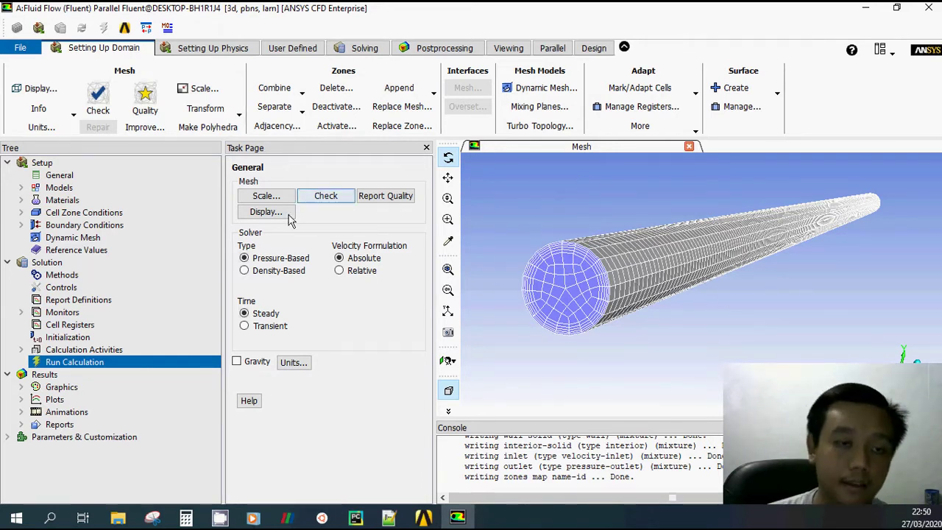
Step: Set the viscous model to k-omega (2 eqn) in its Standard variant and accept the default options and constants
double_click(59, 188)
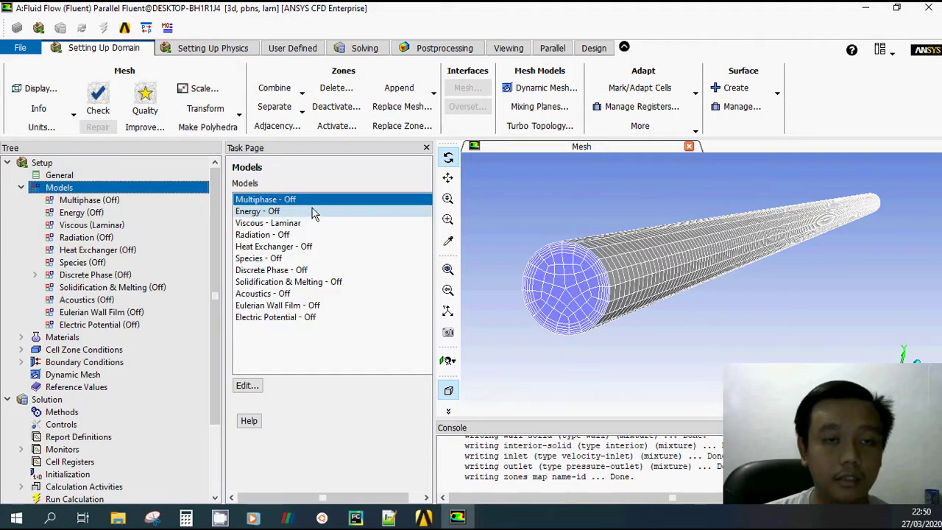
left_click(313, 212)
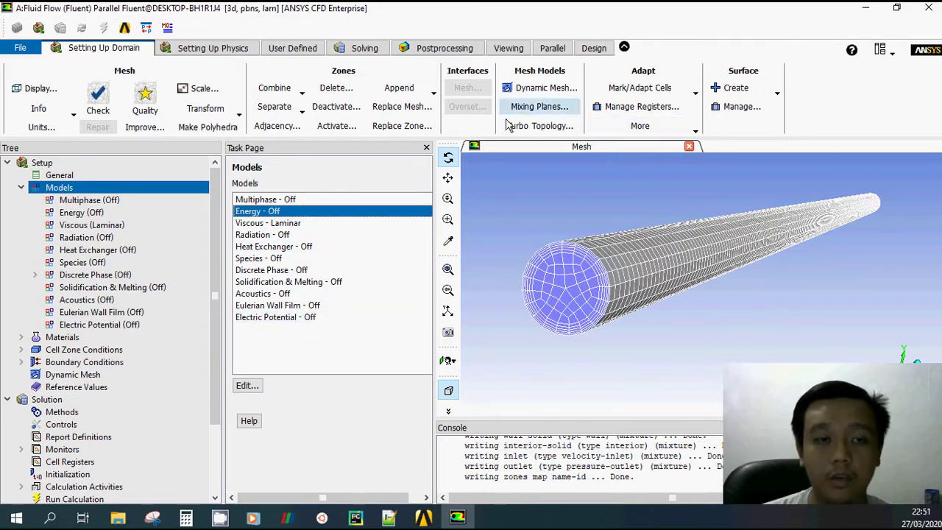
double_click(310, 225)
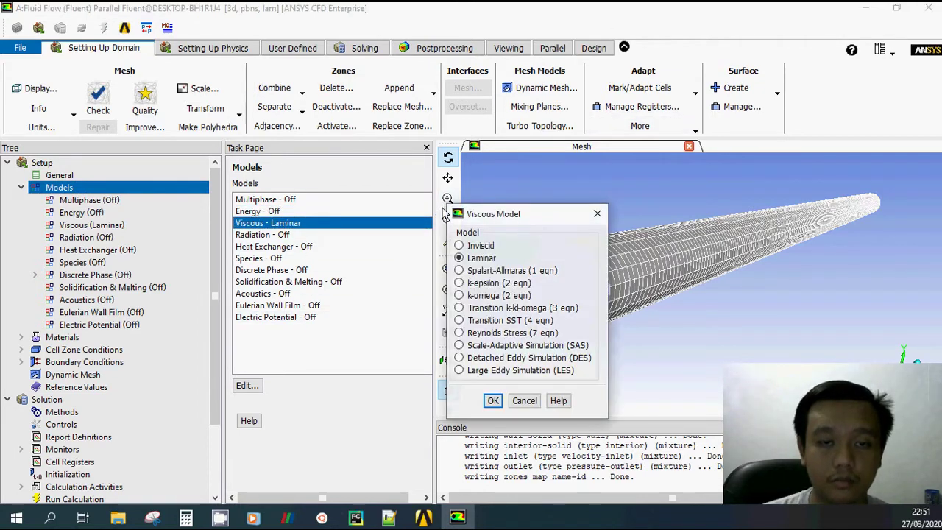
left_click_drag(512, 217, 264, 167)
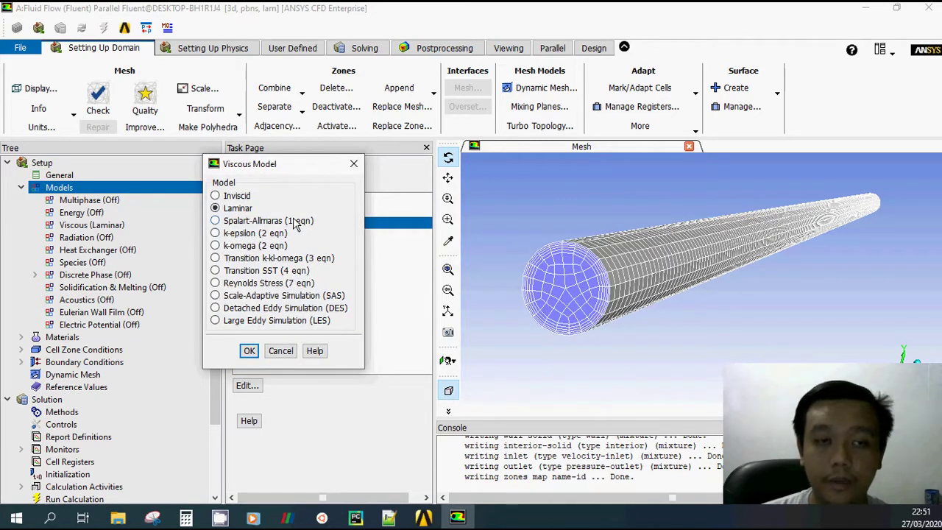
left_click_drag(278, 174, 298, 170)
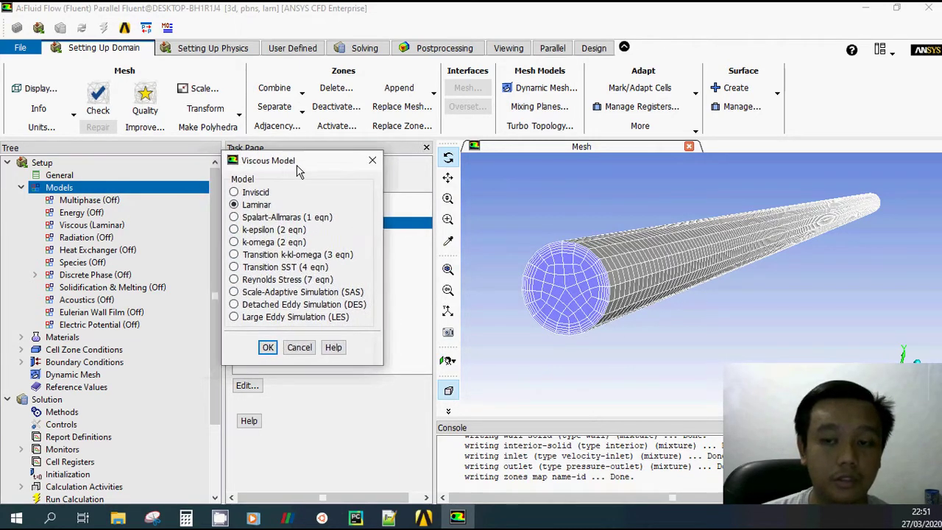
left_click(235, 230)
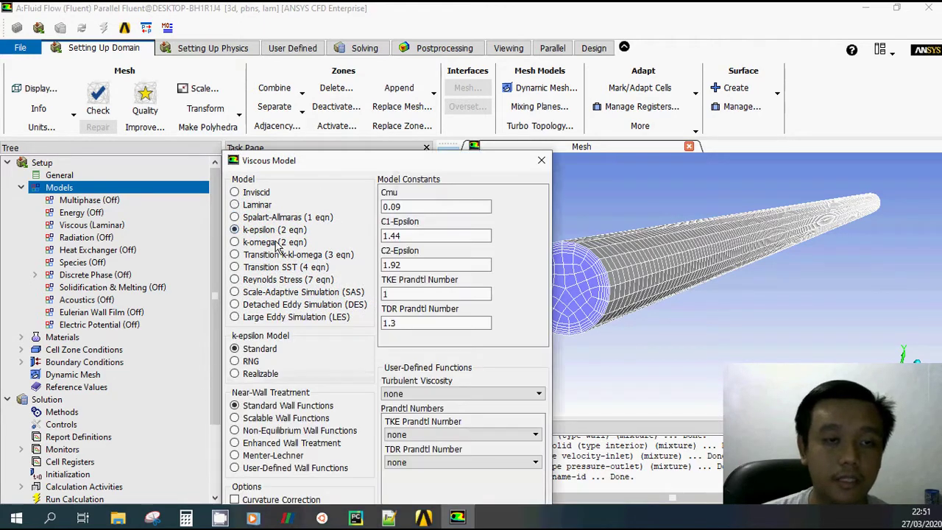
left_click_drag(318, 167, 266, 101)
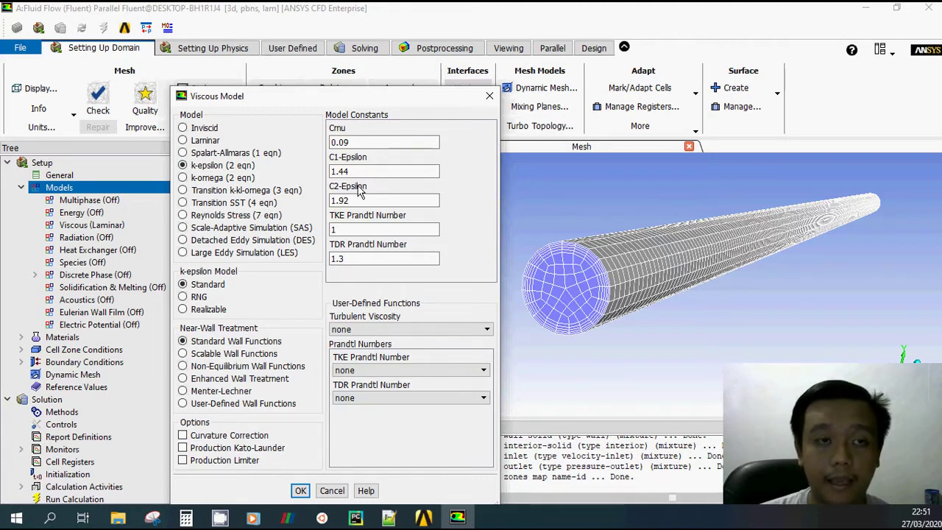
left_click(233, 180)
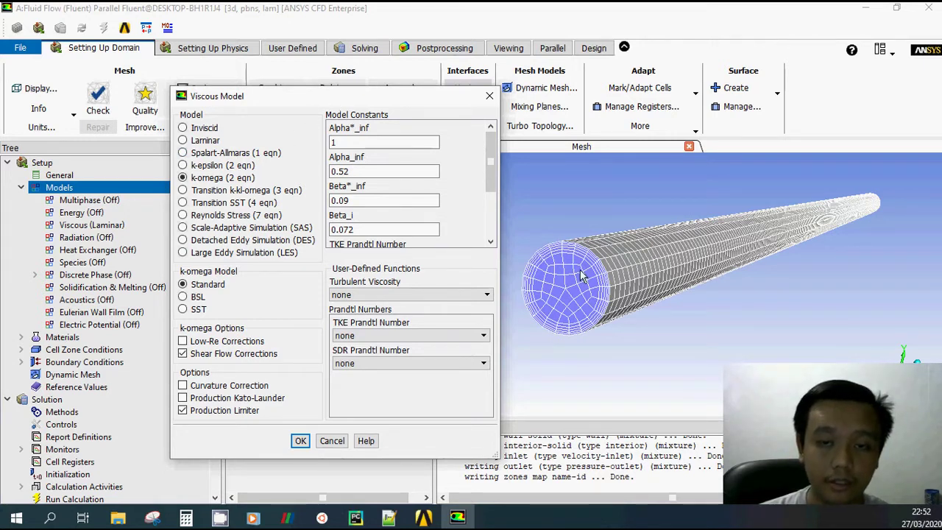
scroll(580, 276, "up", 3)
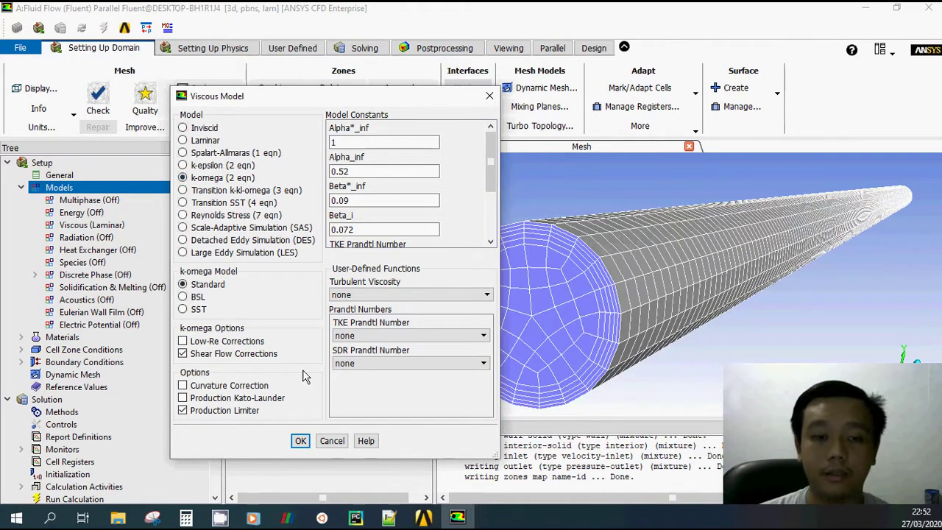
left_click(301, 441)
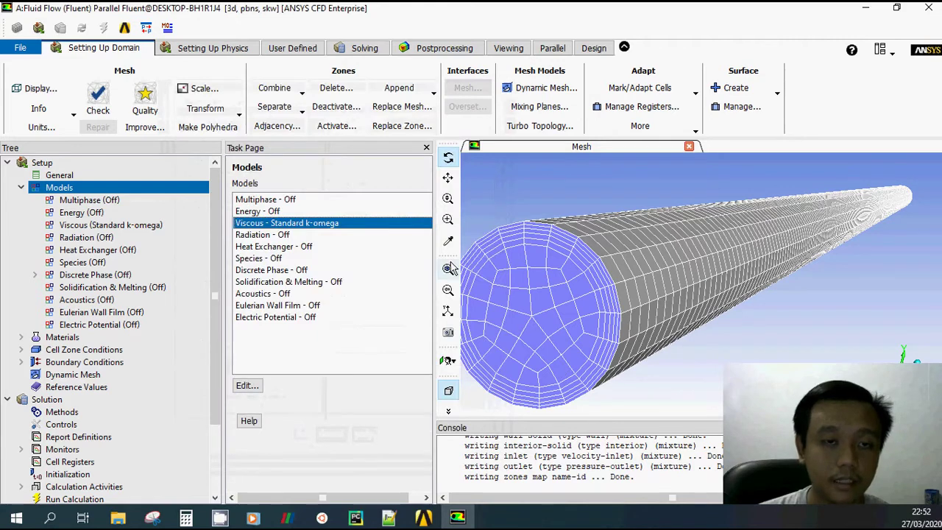
Step: Copy the fluid water-liquid (h2o<l>) from the Fluent materials database into the case materials
scroll(151, 264, "down", 2)
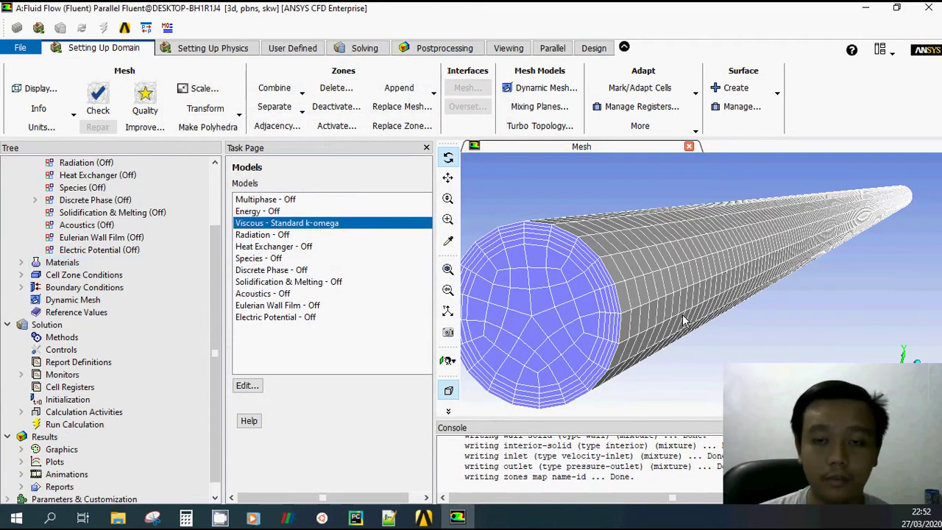
scroll(663, 324, "down", 3)
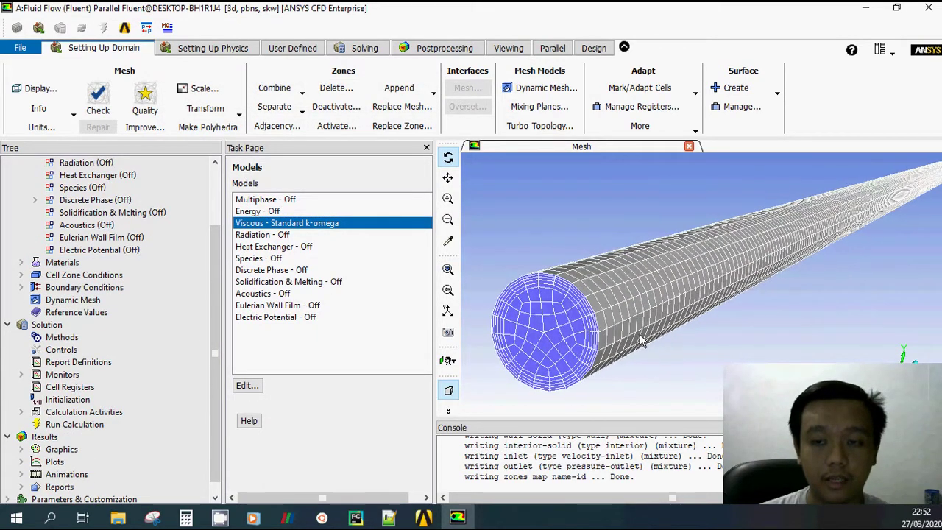
scroll(640, 340, "down", 2)
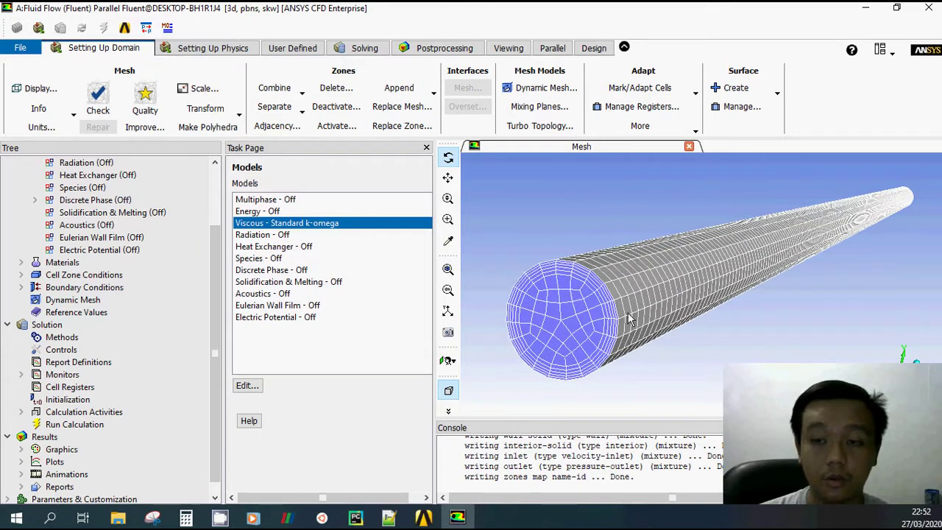
double_click(78, 264)
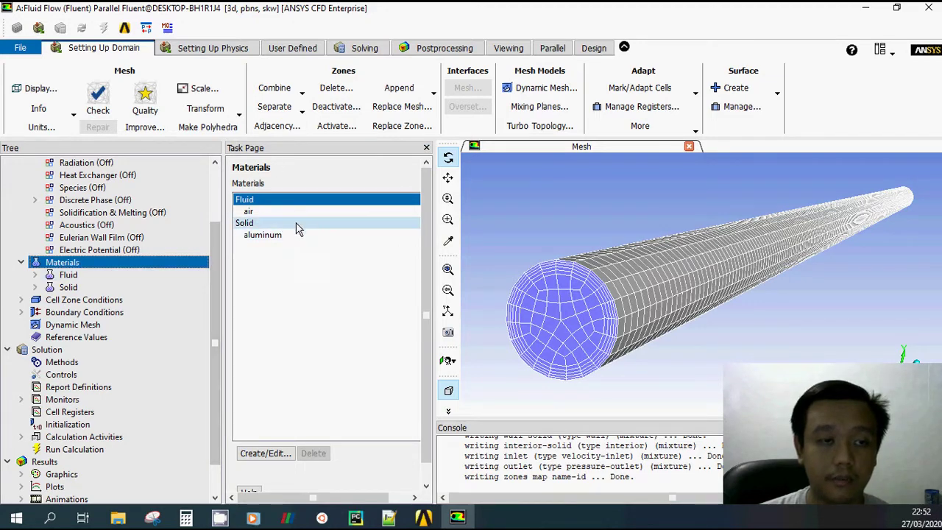
left_click(280, 453)
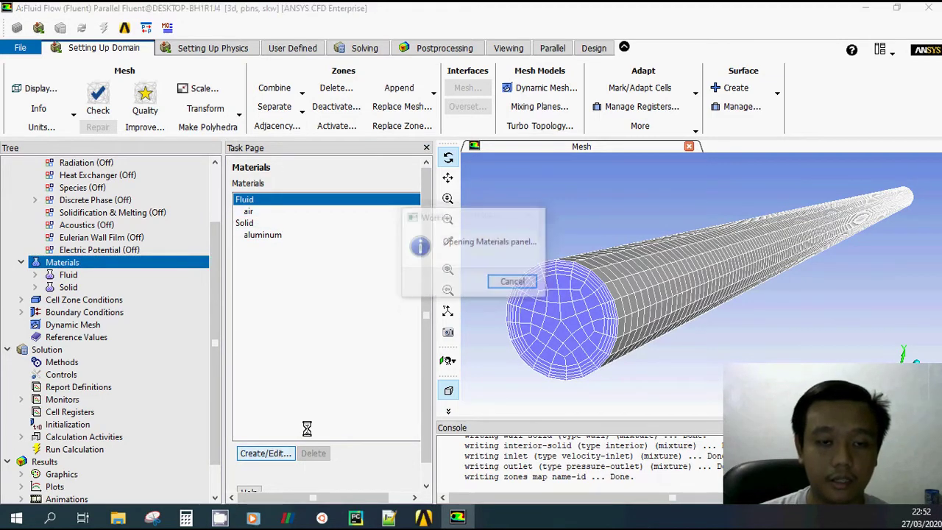
left_click_drag(553, 206, 338, 127)
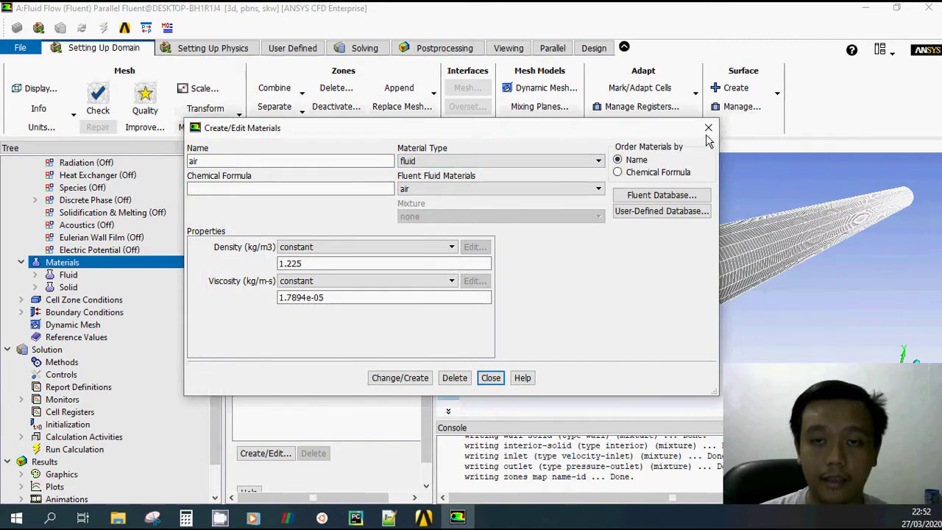
left_click(648, 196)
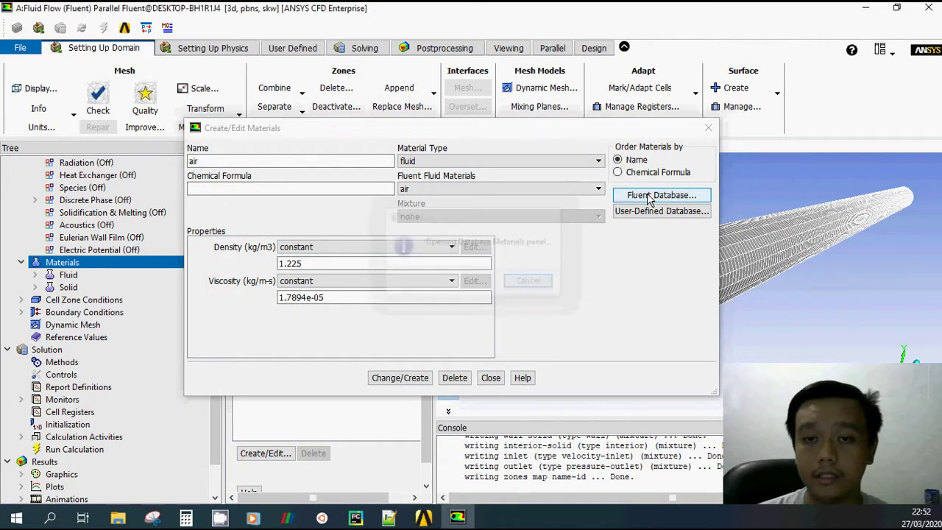
left_click_drag(569, 223, 451, 174)
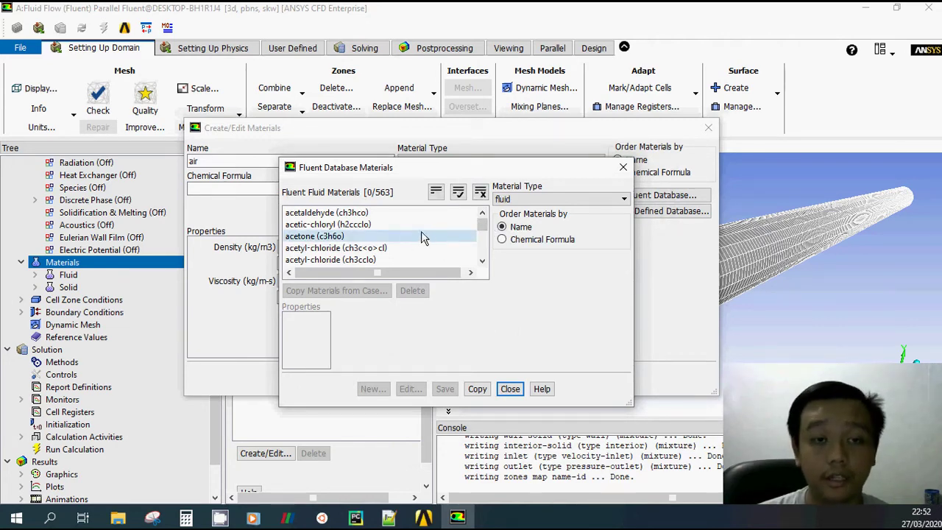
left_click_drag(482, 224, 482, 250)
left_click(346, 248)
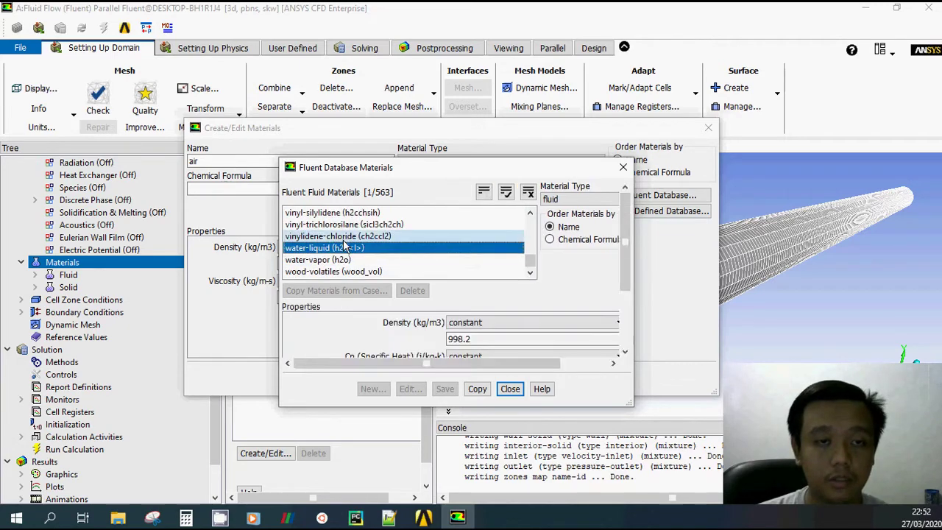
left_click(482, 384)
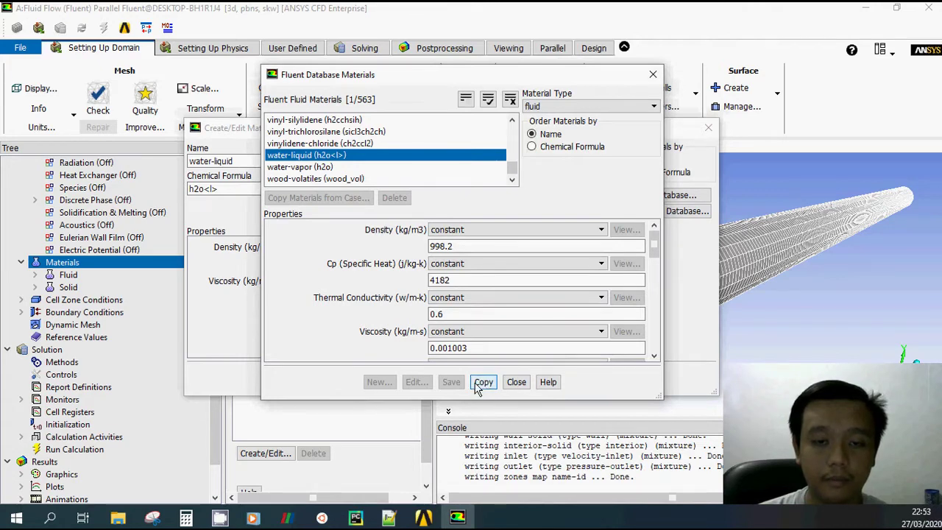
left_click(516, 382)
left_click(491, 380)
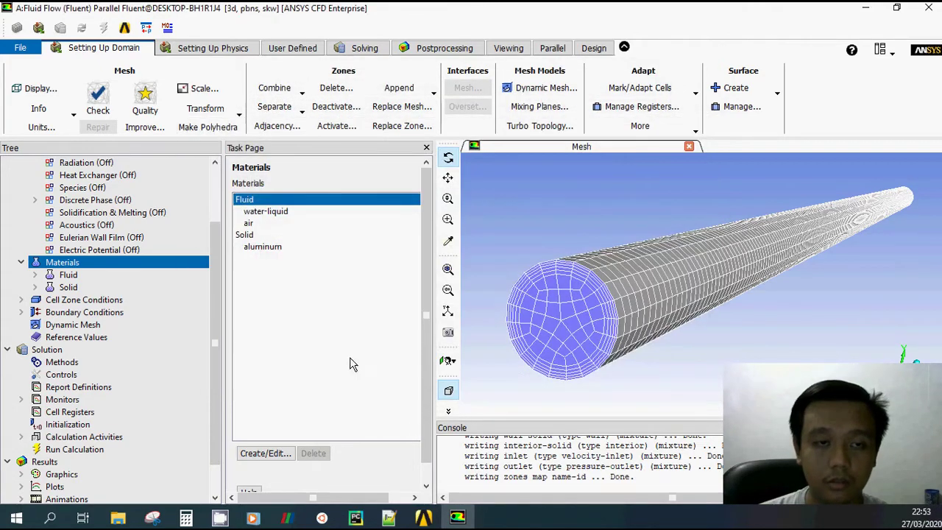
Step: Assign water-liquid as the material of the cell zone named solid
left_click(270, 212)
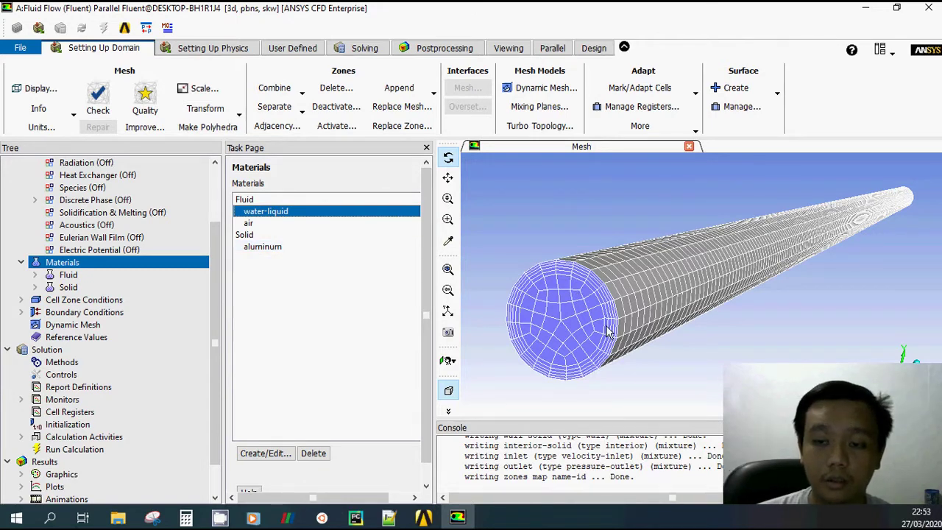
left_click_drag(609, 333, 657, 322)
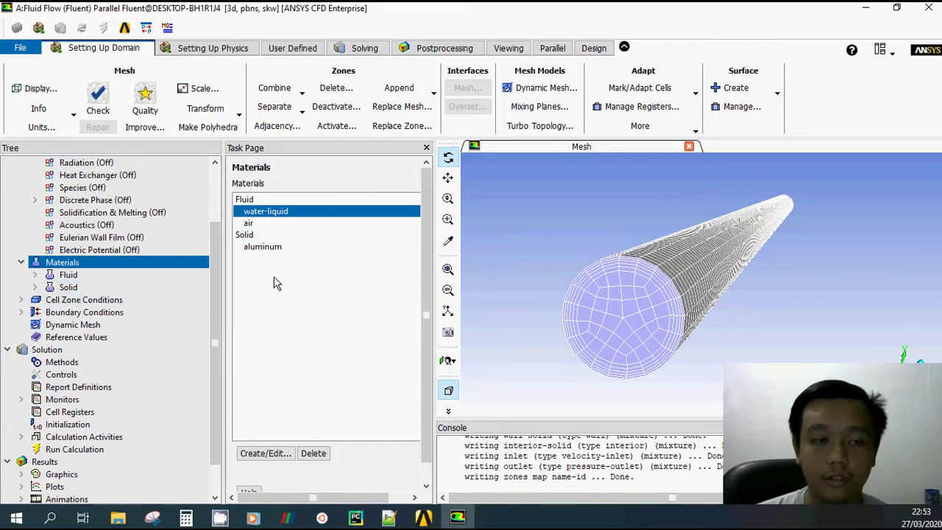
left_click(95, 301)
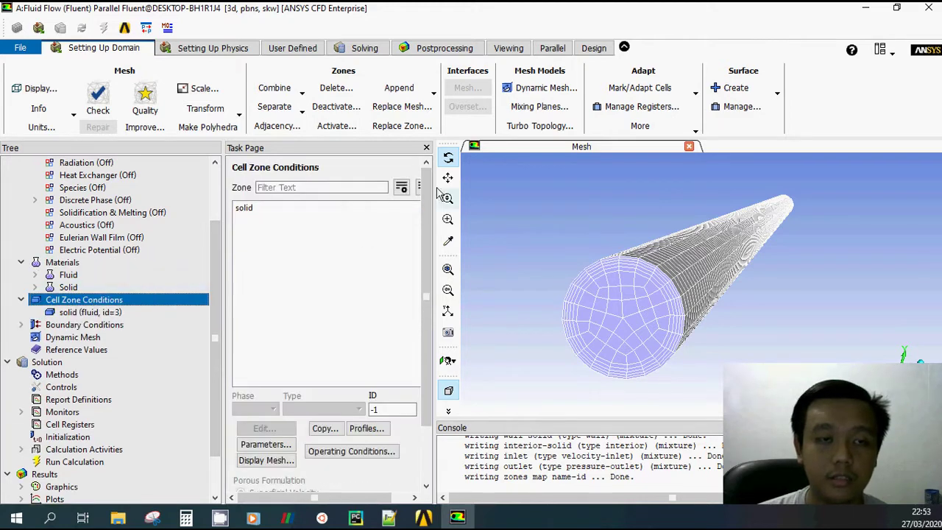
left_click(269, 210)
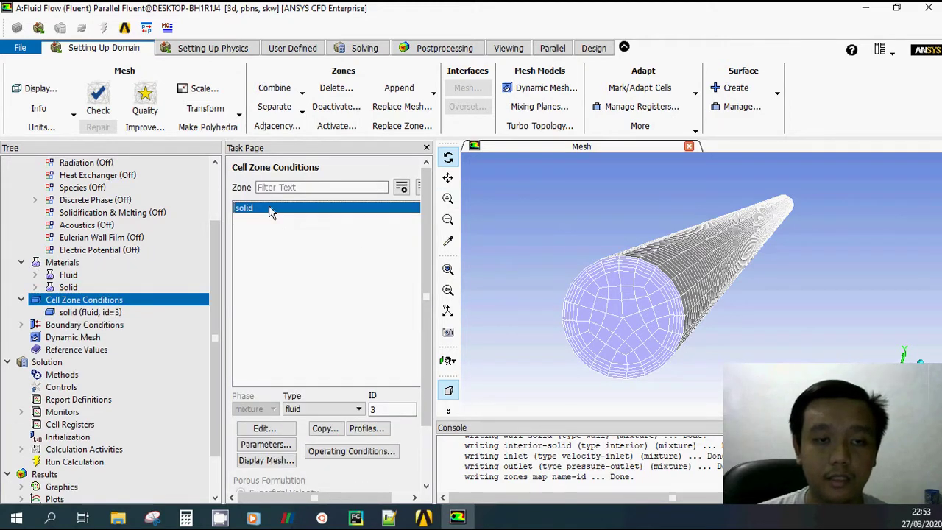
double_click(326, 207)
left_click_drag(480, 214, 266, 143)
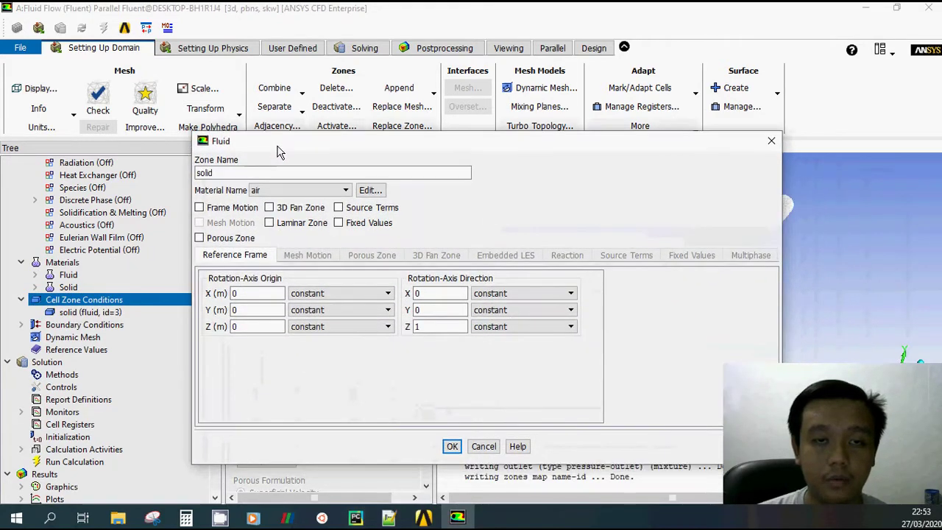
left_click(298, 190)
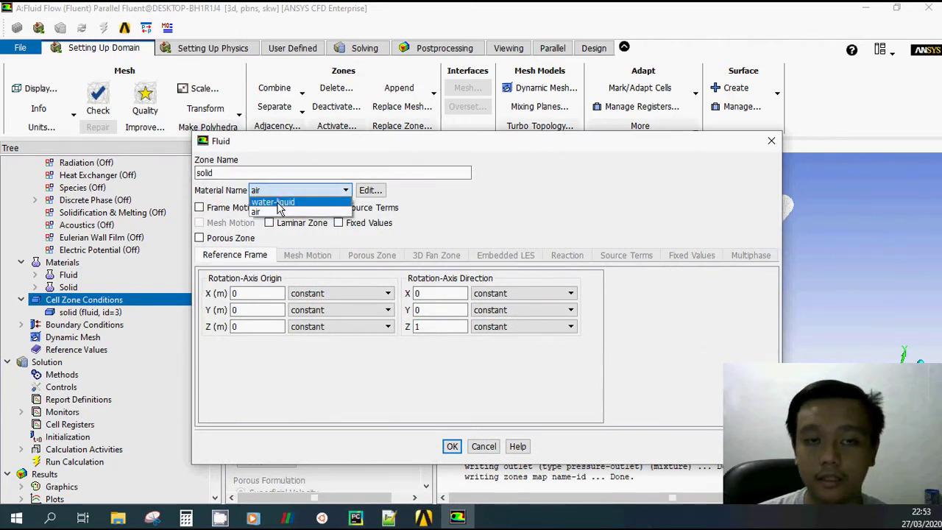
left_click(278, 203)
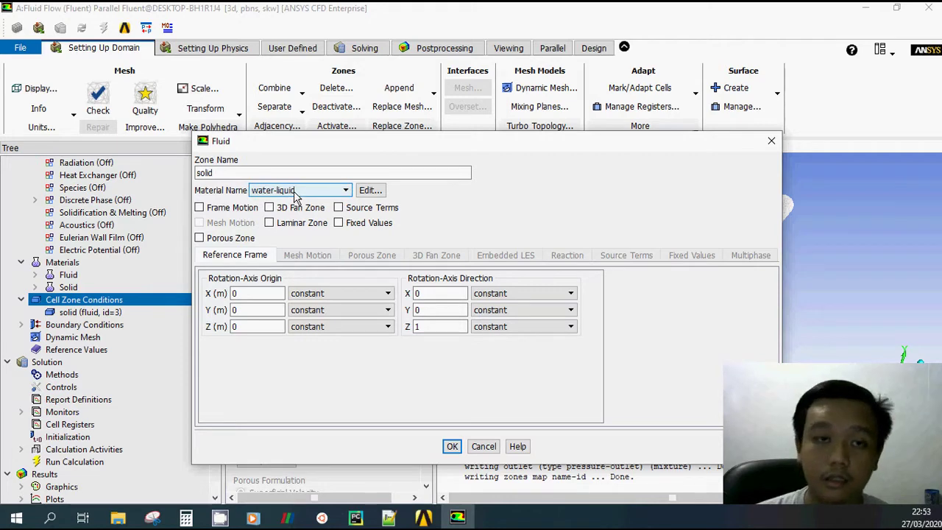
left_click_drag(378, 143, 274, 148)
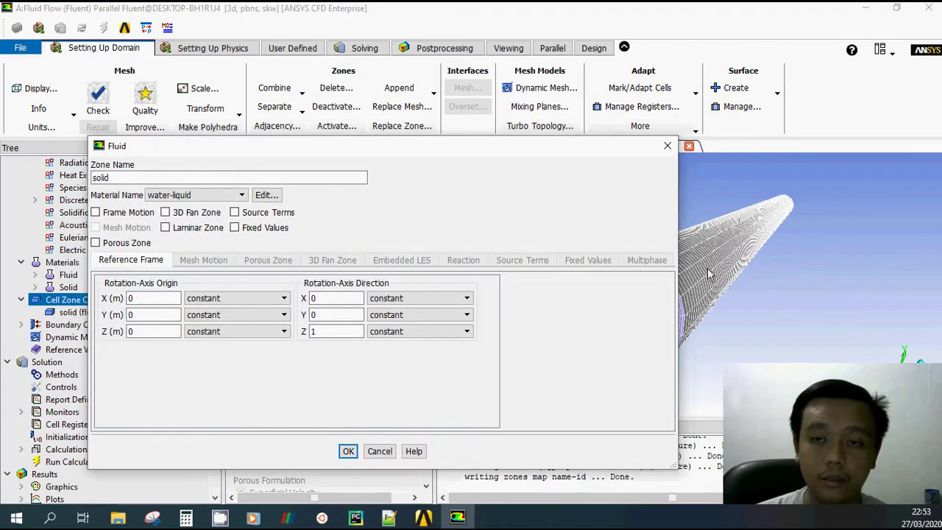
left_click(348, 451)
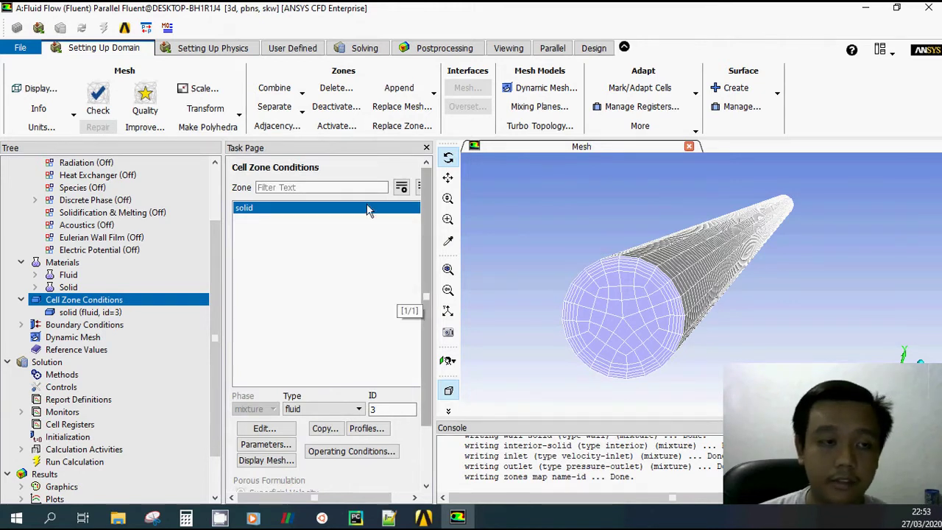
Step: Review the boundary types of the inlet, interior-solid, outlet and wall-solid zones against the pipe mesh
left_click(103, 324)
double_click(103, 324)
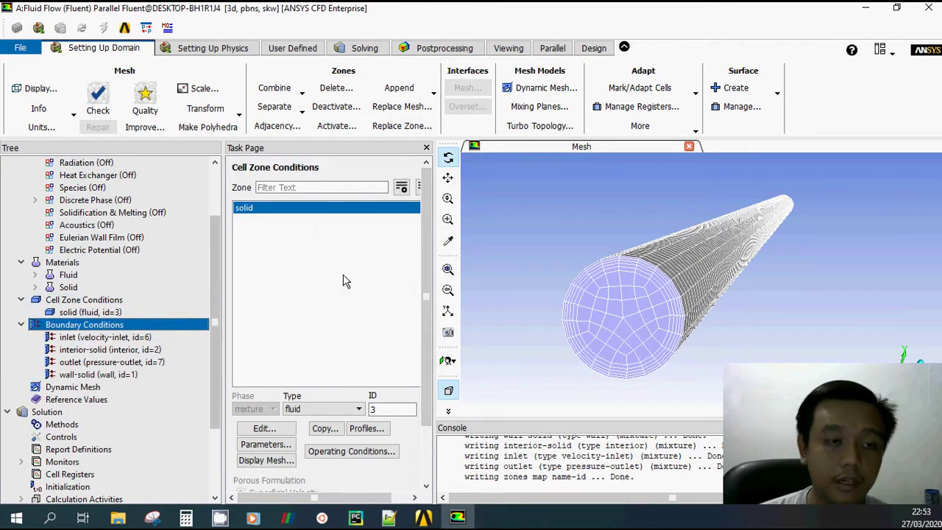
scroll(675, 285, "down", 3)
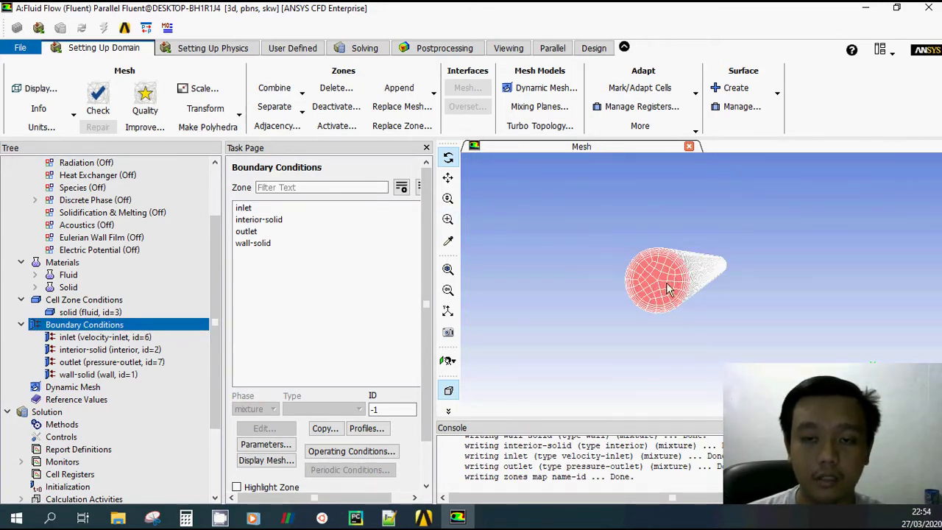
left_click_drag(648, 286, 666, 284)
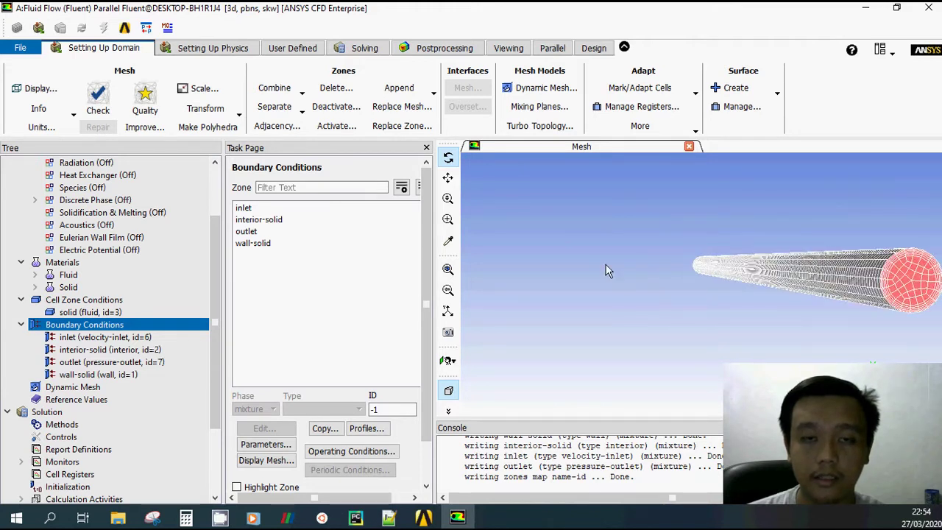
left_click(328, 213)
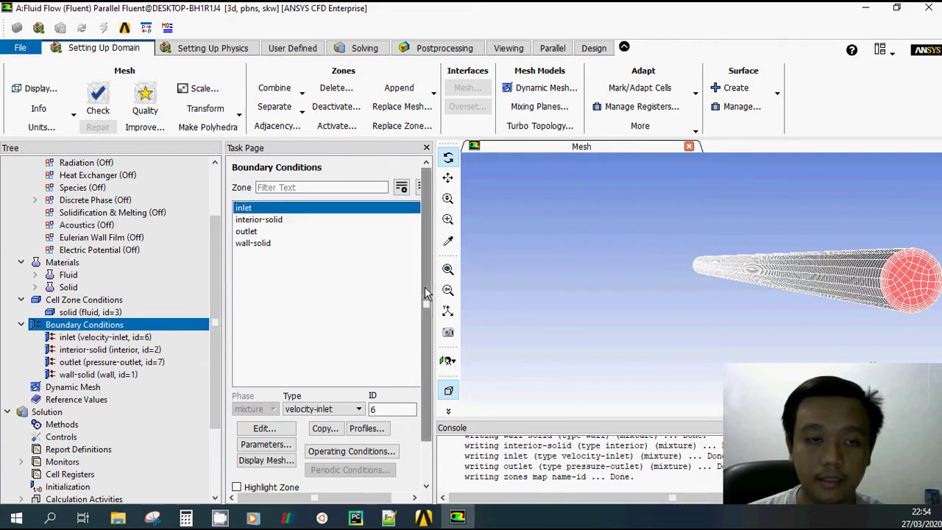
scroll(302, 206, "down", 1)
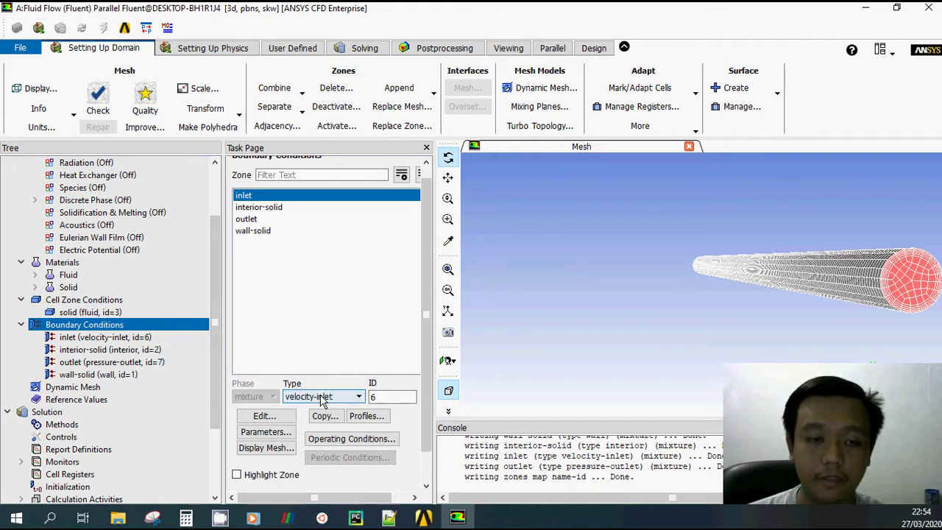
left_click(254, 219)
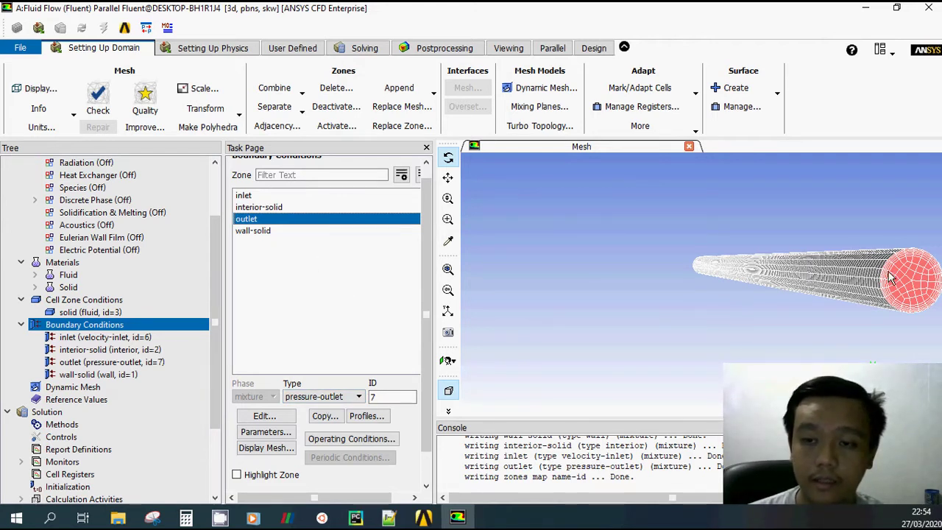
left_click(287, 237)
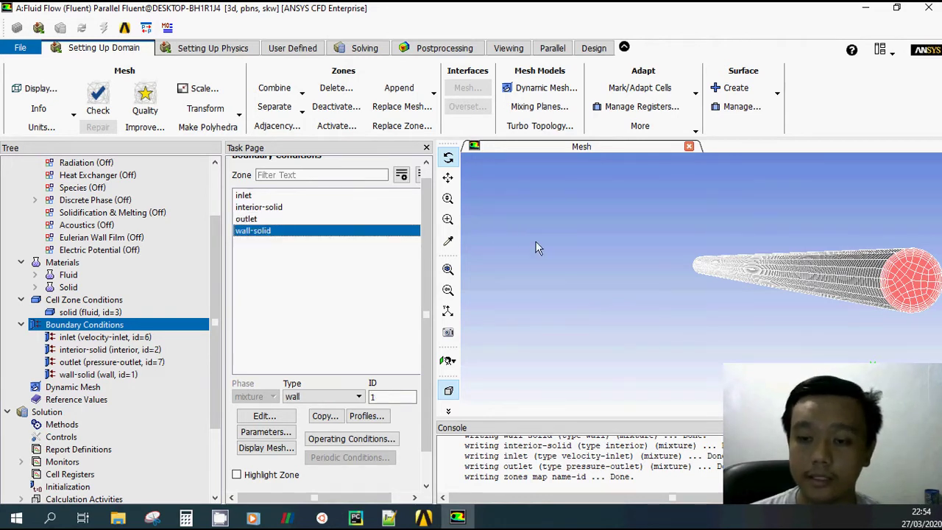
left_click(286, 209)
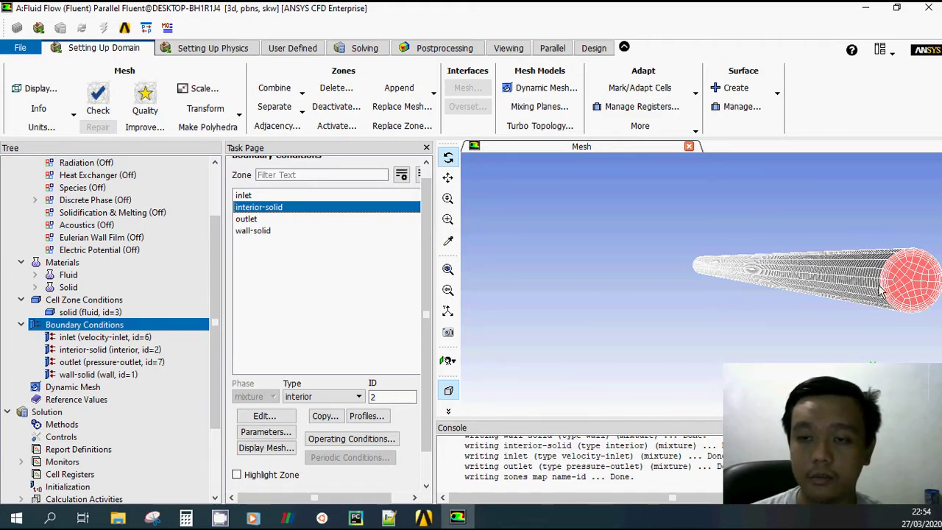
left_click_drag(881, 290, 843, 279)
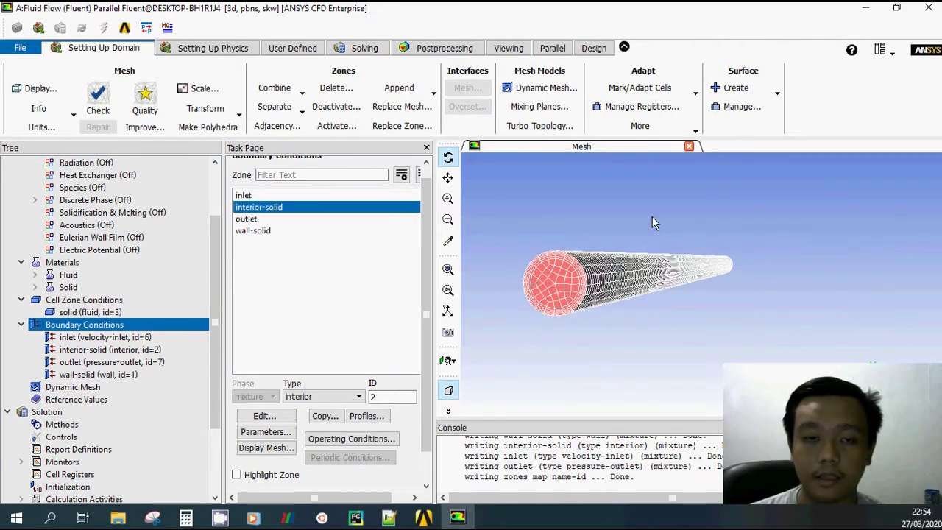
left_click(265, 231)
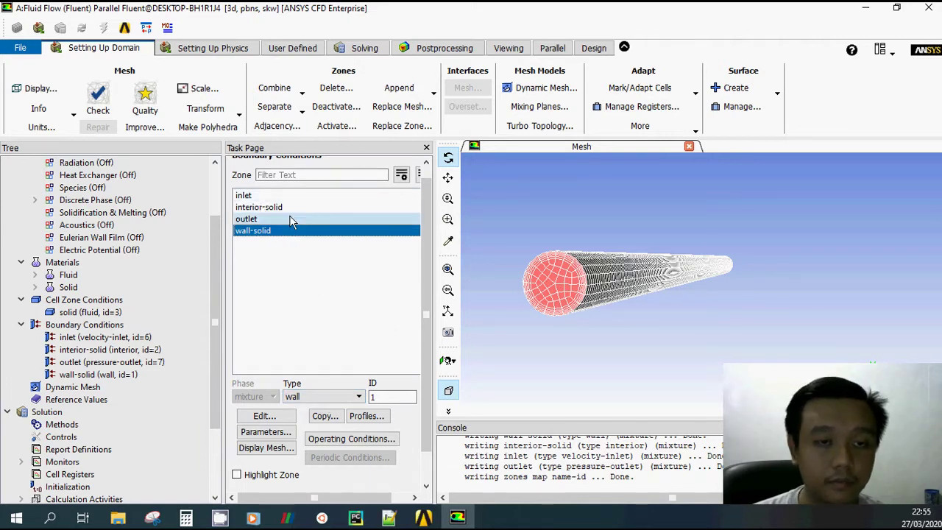
Step: Keep the inlet zone as a velocity-inlet and set its velocity magnitude to 1 m/s, normal to the boundary
left_click(278, 197)
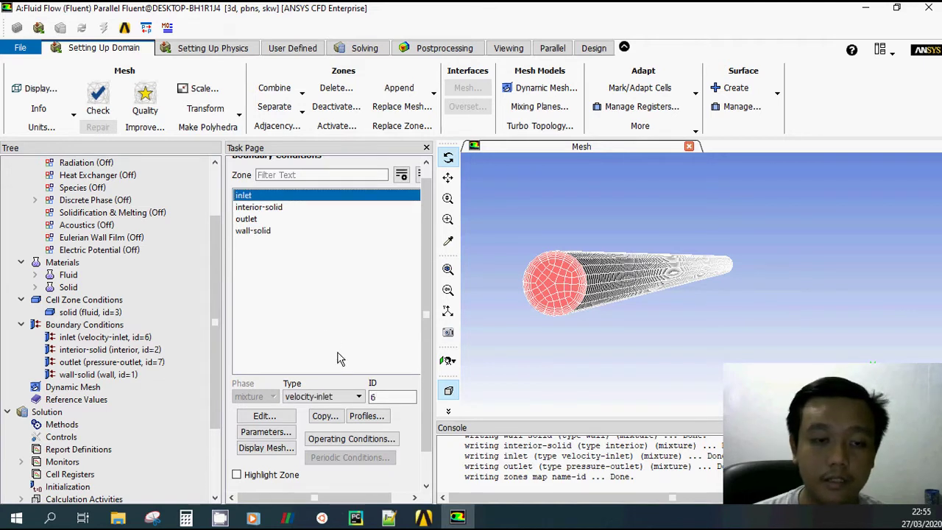
left_click(340, 396)
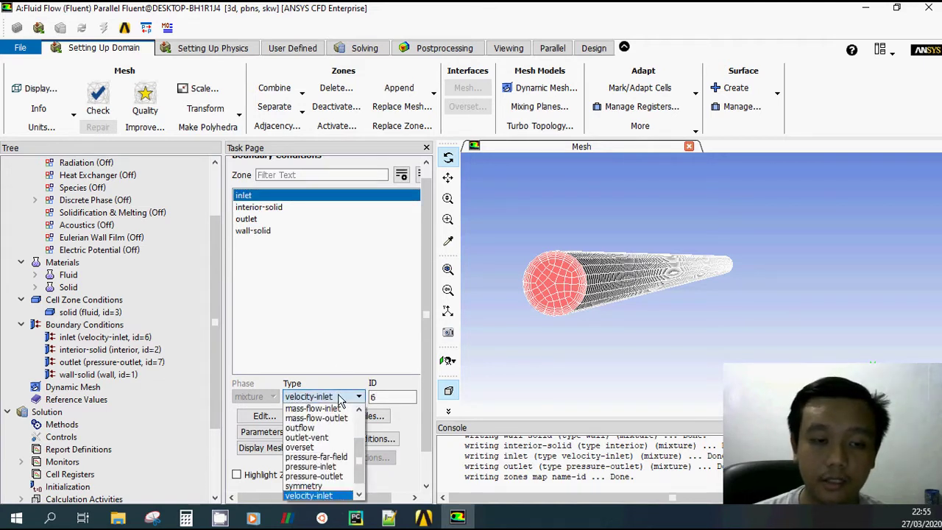
scroll(324, 460, "down", 1)
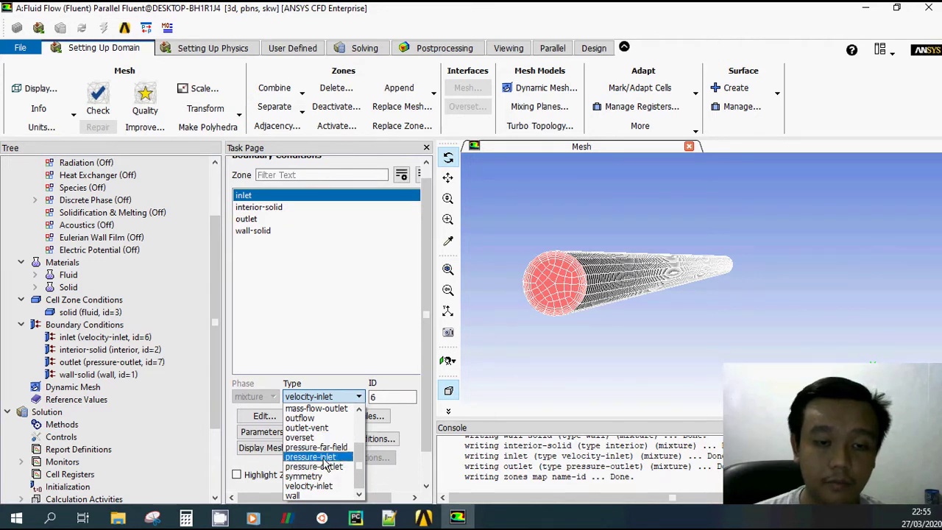
left_click(356, 299)
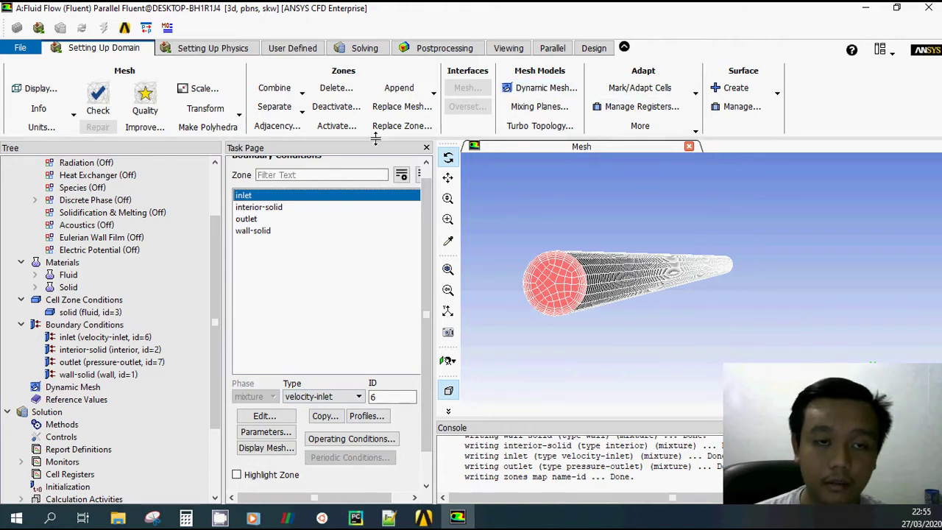
left_click(265, 415)
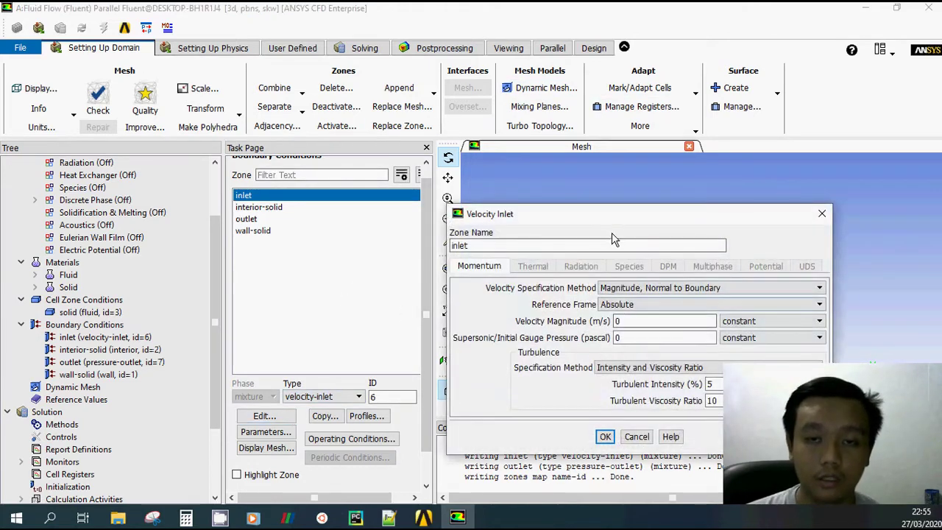
double_click(547, 274)
type("1")
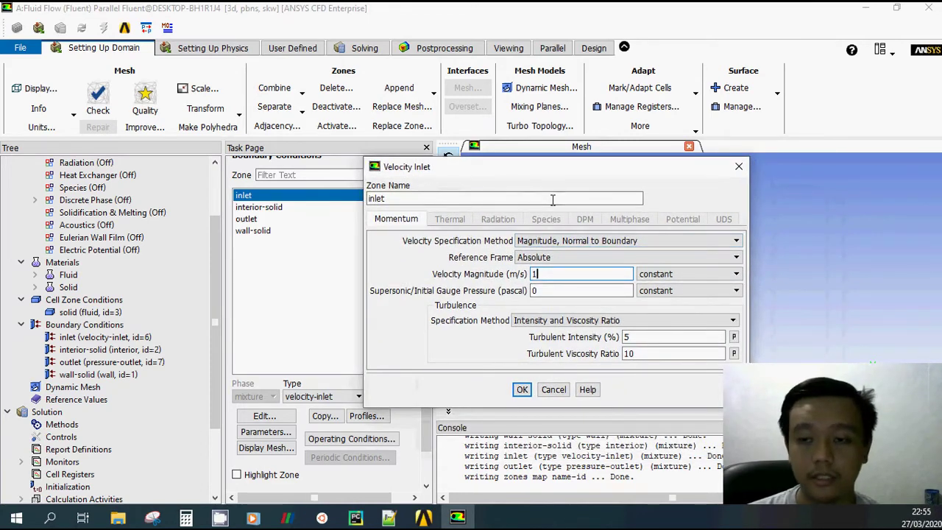
left_click_drag(548, 178, 475, 156)
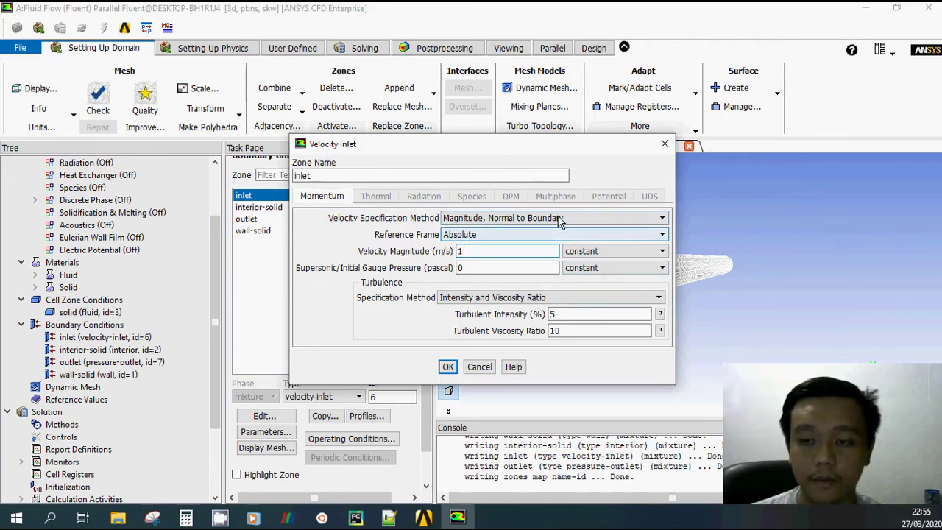
left_click(447, 366)
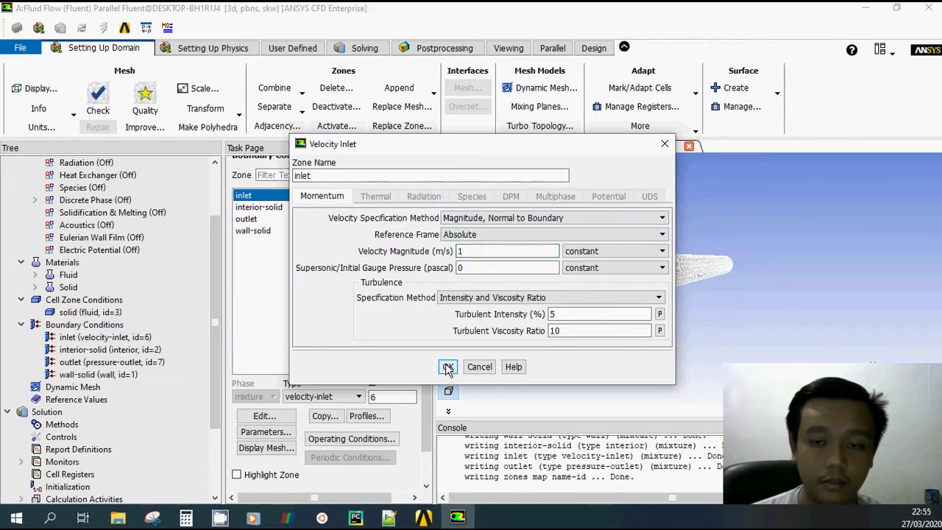
Step: Accept the outlet zone's pressure-outlet conditions with a constant gauge pressure of 0 pascal
double_click(251, 219)
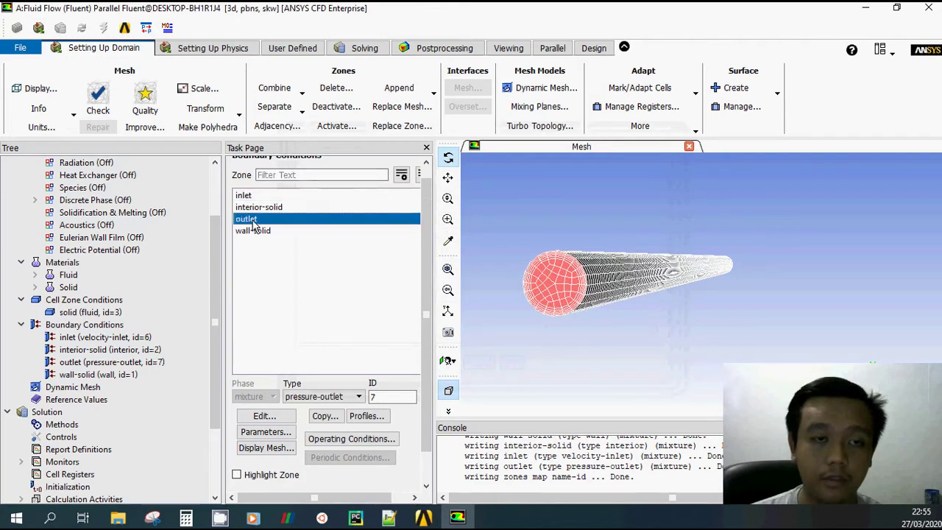
left_click_drag(545, 219, 283, 99)
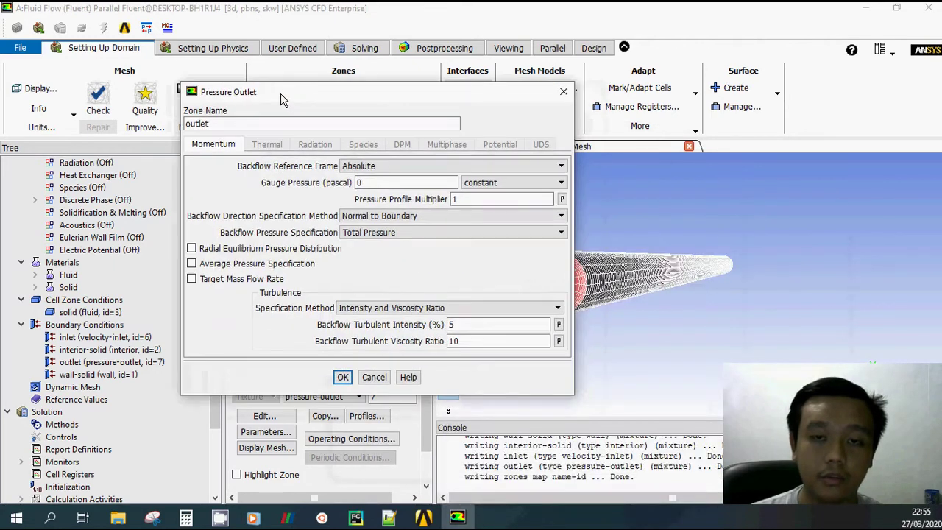
double_click(358, 183)
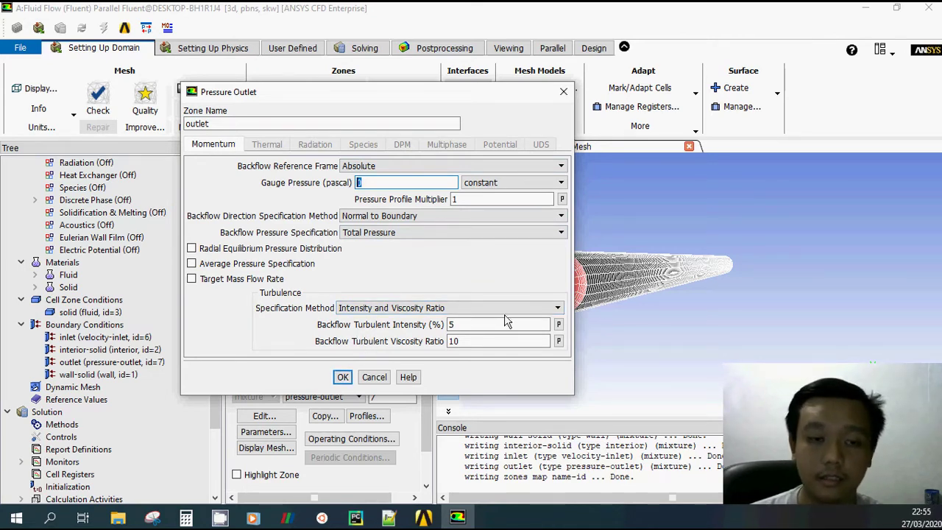
left_click(342, 378)
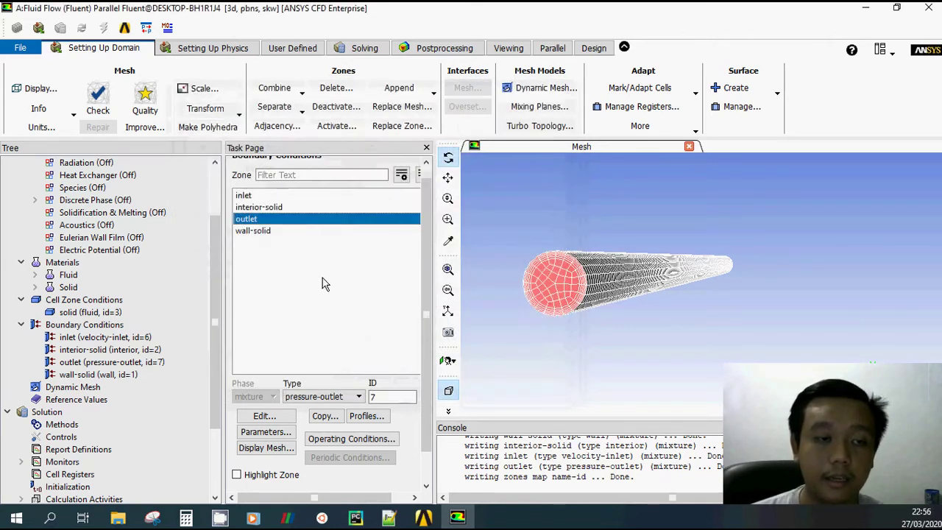
Step: Set the solution initialization method to Standard Initialization
scroll(202, 305, "down", 3)
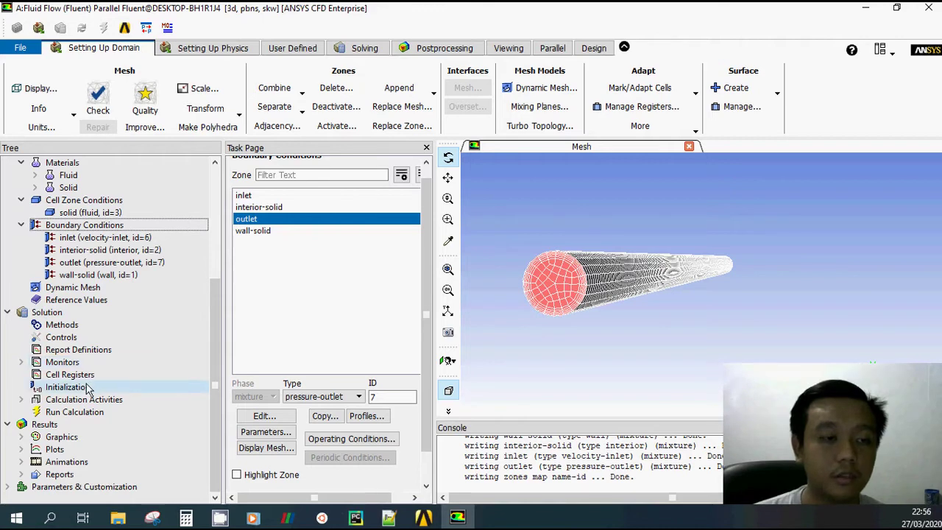
left_click_drag(659, 299, 602, 357)
scroll(602, 357, "up", 2)
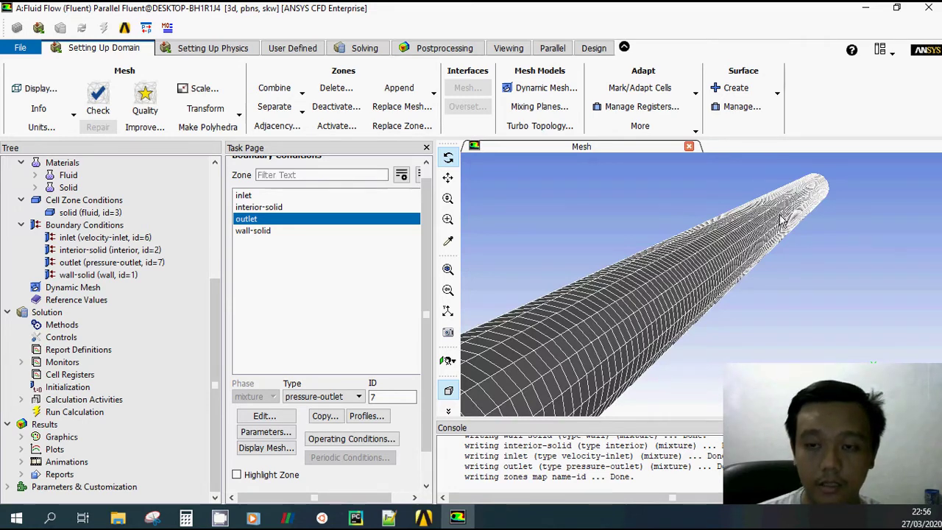
scroll(739, 266, "up", 1)
scroll(727, 272, "down", 5)
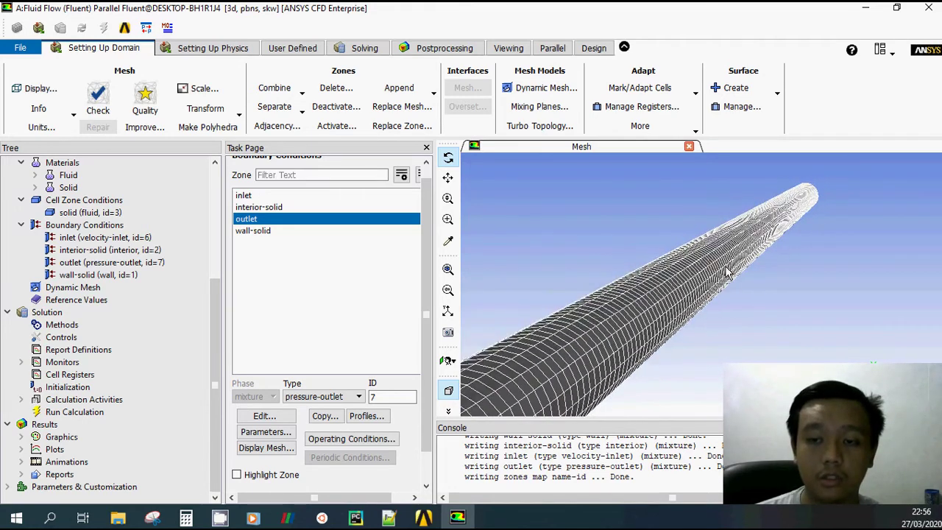
scroll(665, 338, "up", 6)
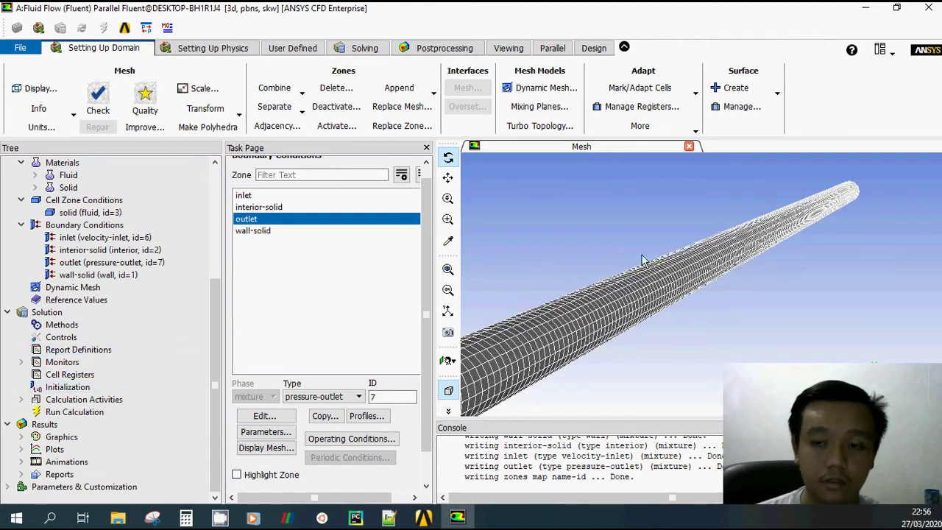
left_click(68, 386)
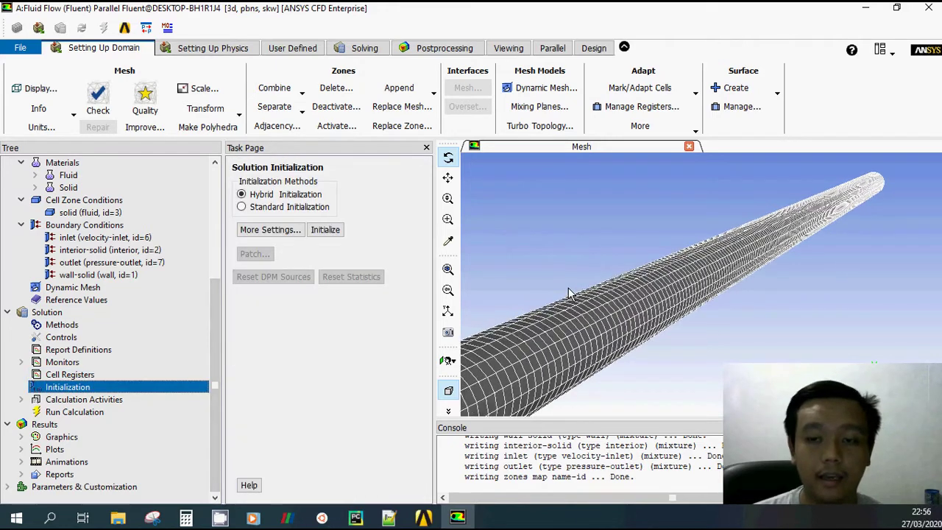
left_click_drag(557, 308, 758, 271)
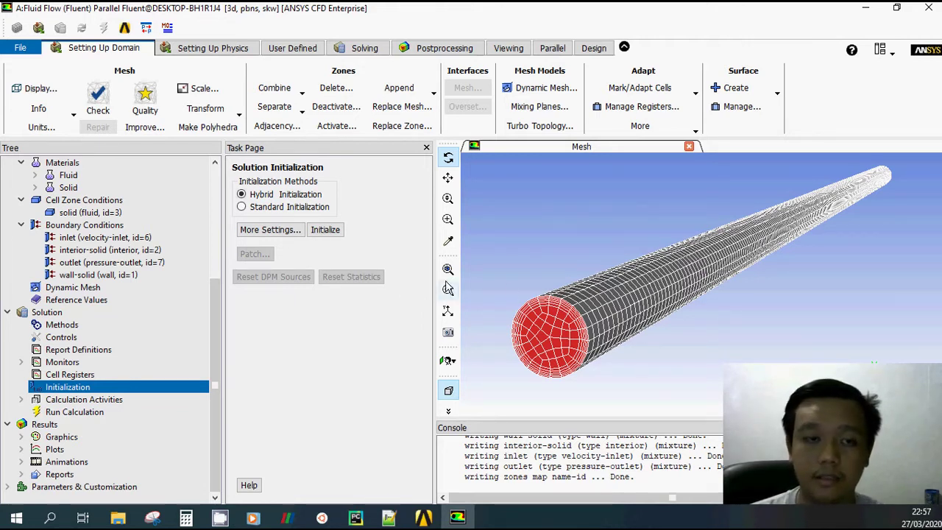
left_click(289, 209)
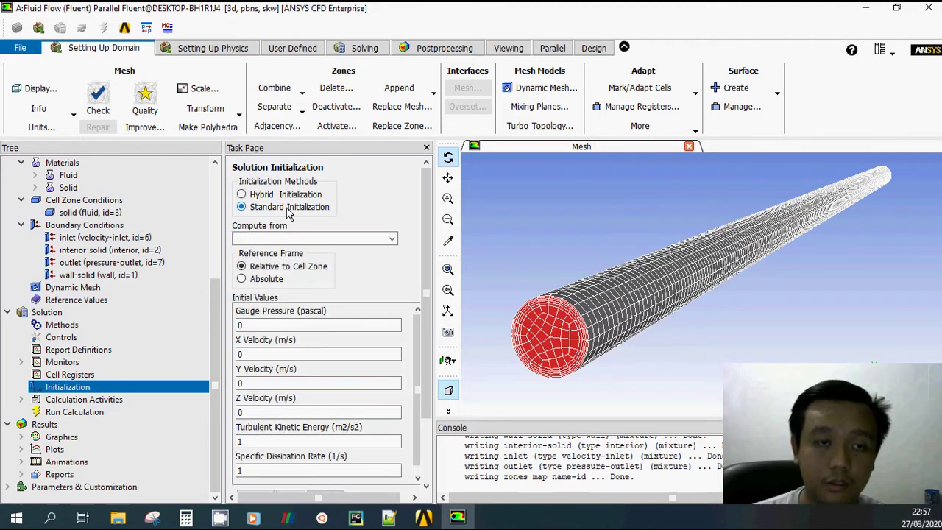
Step: Initialize the solution with values computed from the inlet and a Z velocity of -1 m/s
left_click(391, 239)
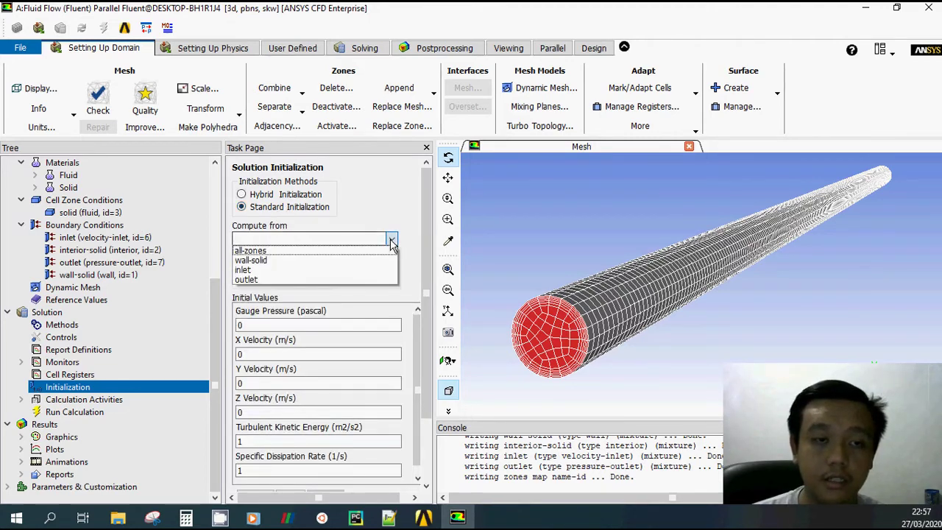
left_click(257, 271)
double_click(257, 412)
type("-1")
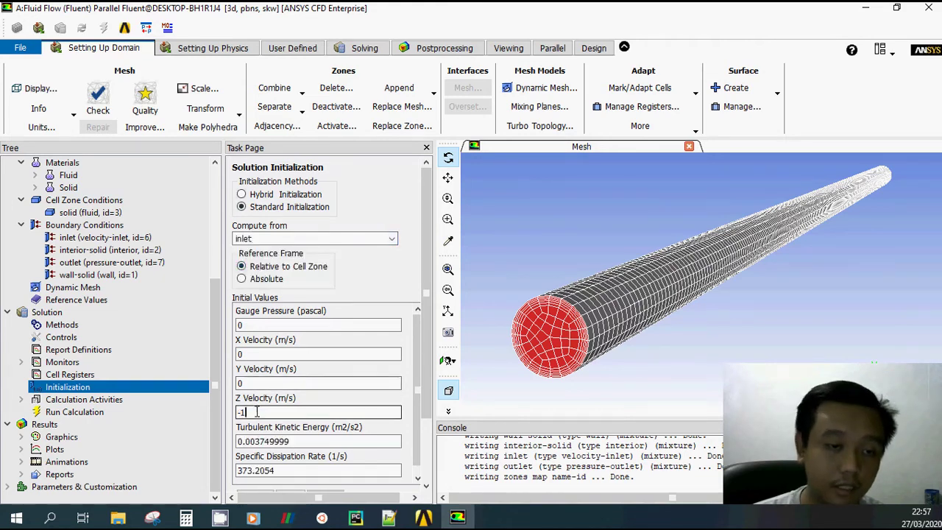
key("Return")
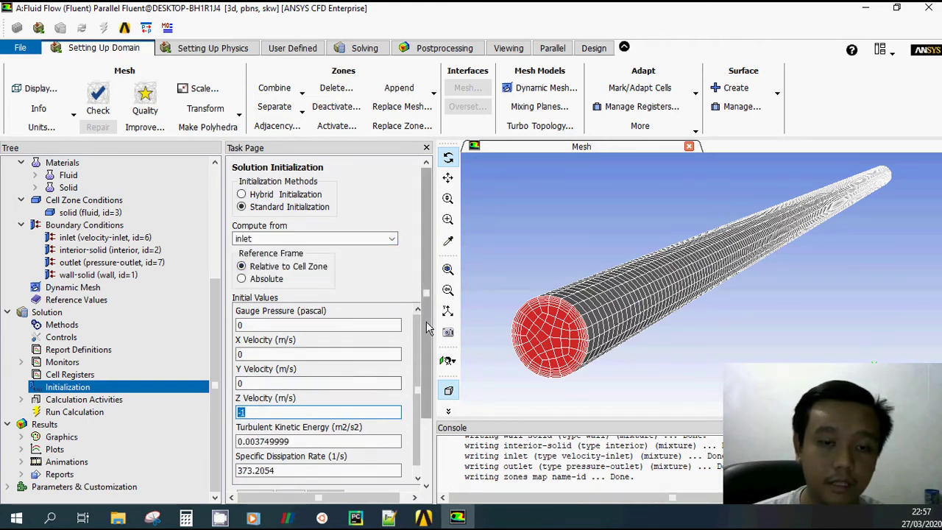
scroll(429, 328, "down", 2)
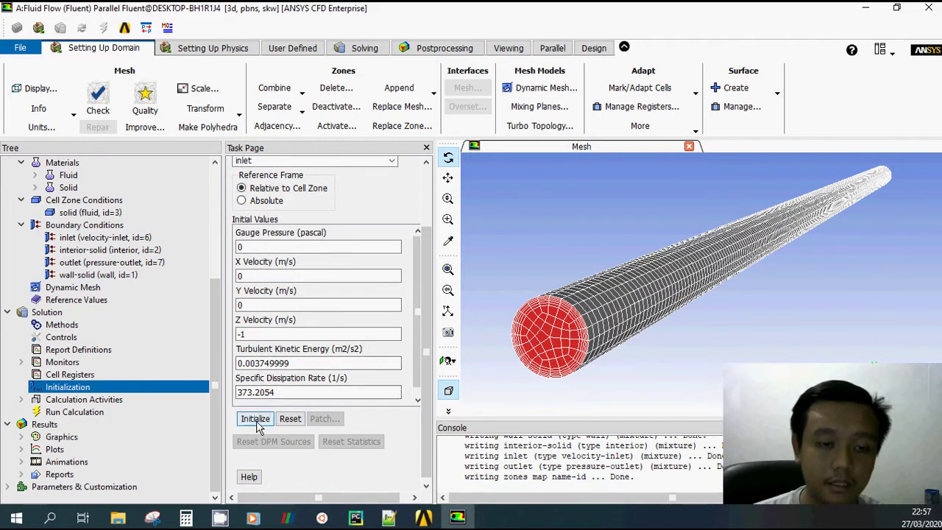
left_click(257, 425)
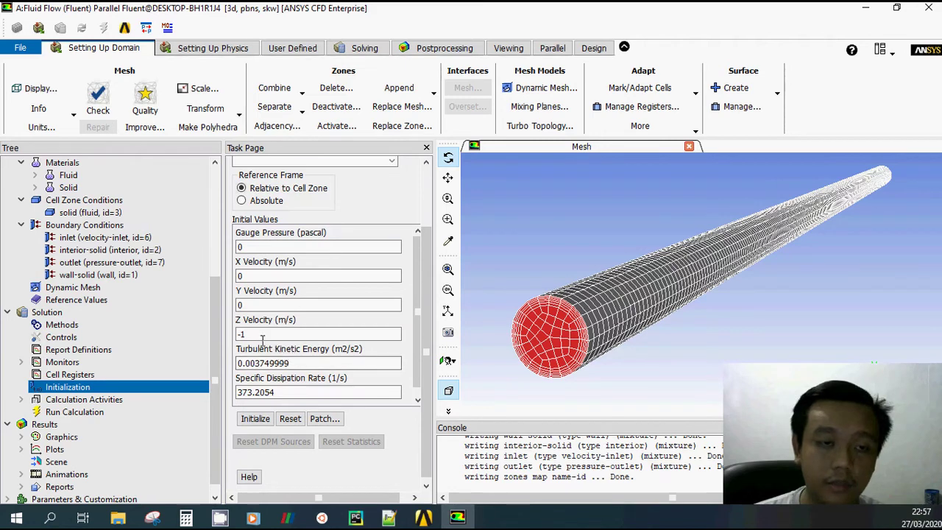
left_click_drag(254, 334, 231, 335)
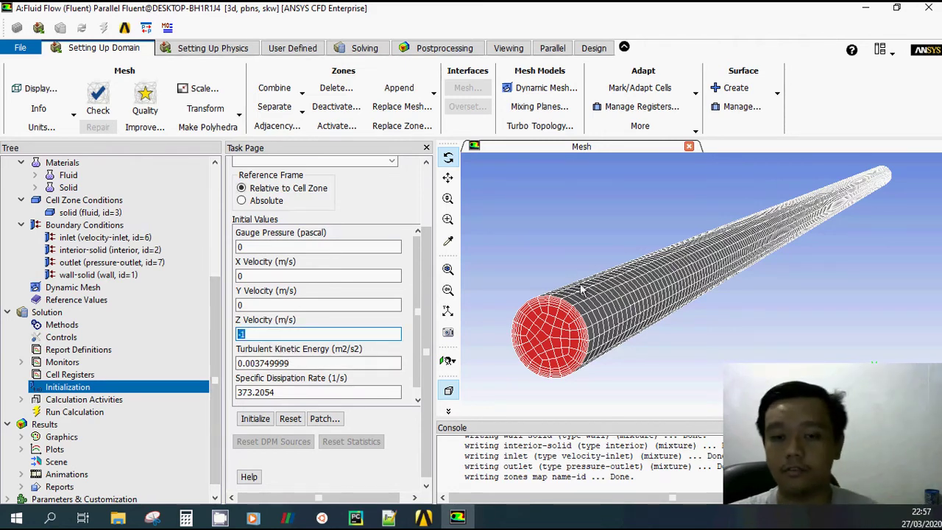
Step: Run the calculation with 500 iterations, a reporting interval of 1 and a profile update interval of 1, and acknowledge its completion
left_click(81, 411)
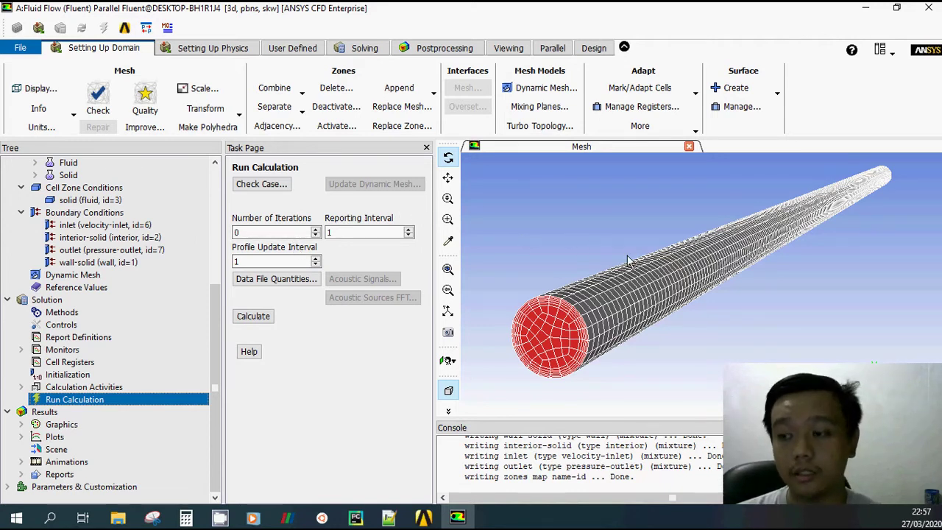
key("alt+Tab")
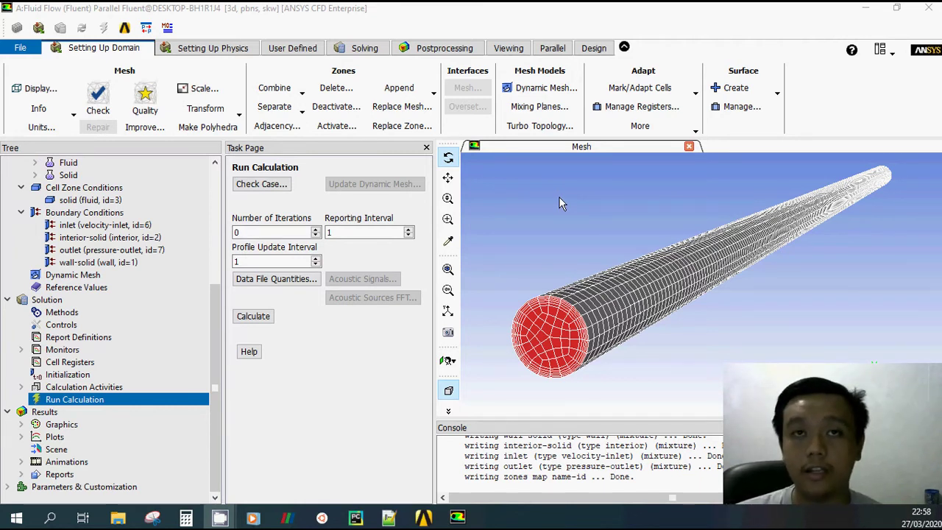
left_click(574, 264)
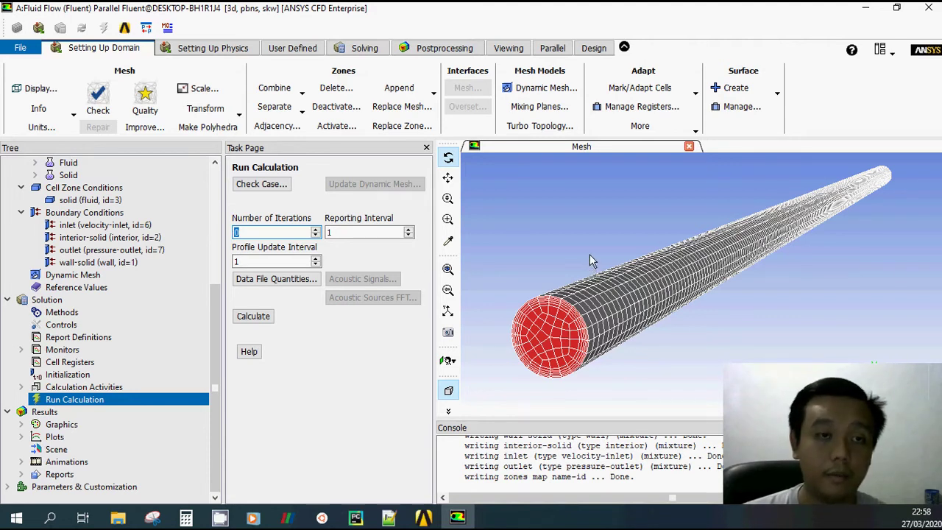
type("500")
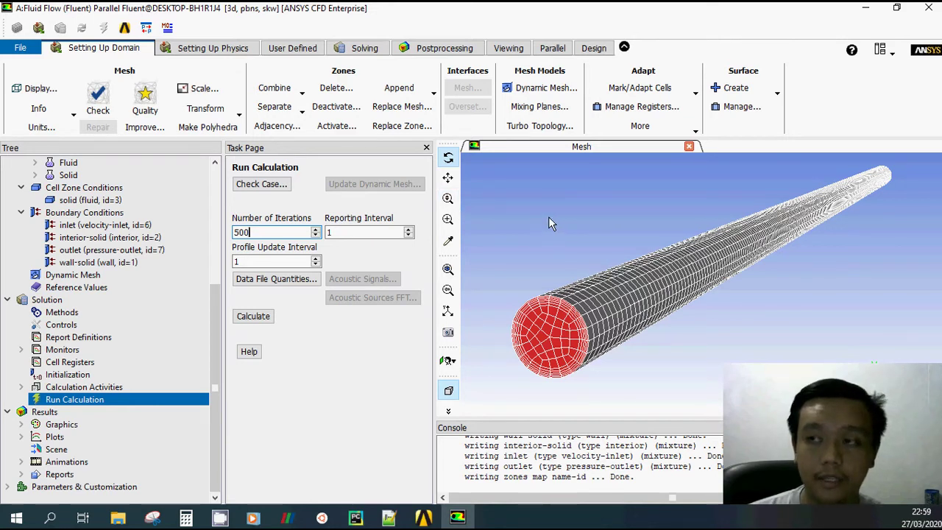
left_click(255, 316)
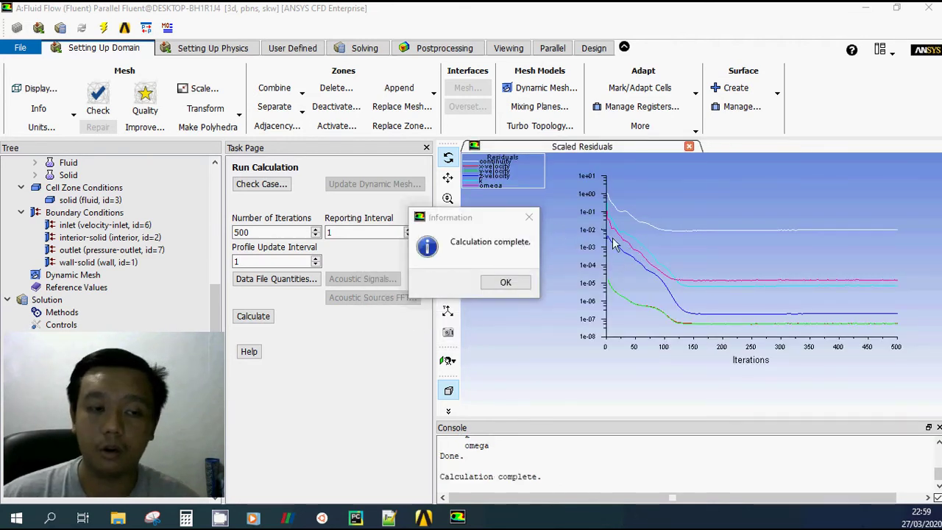
left_click(472, 231)
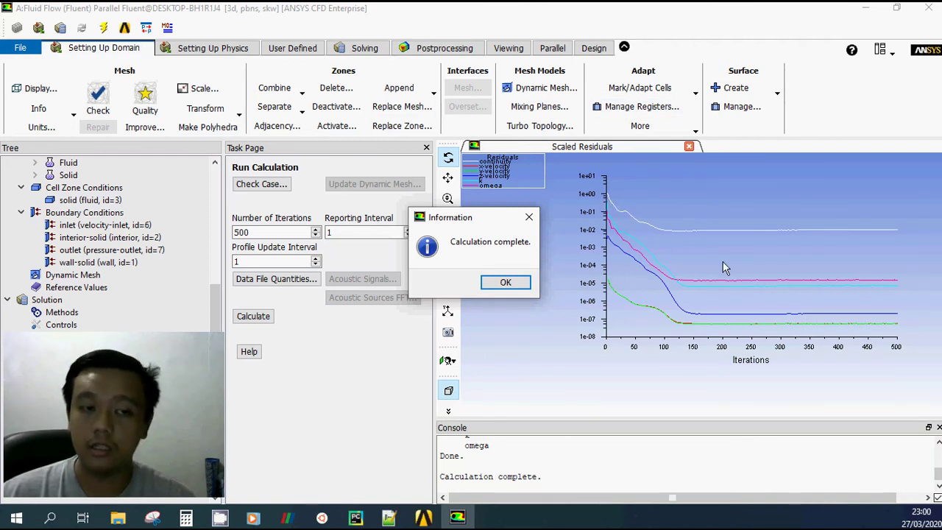
left_click(507, 283)
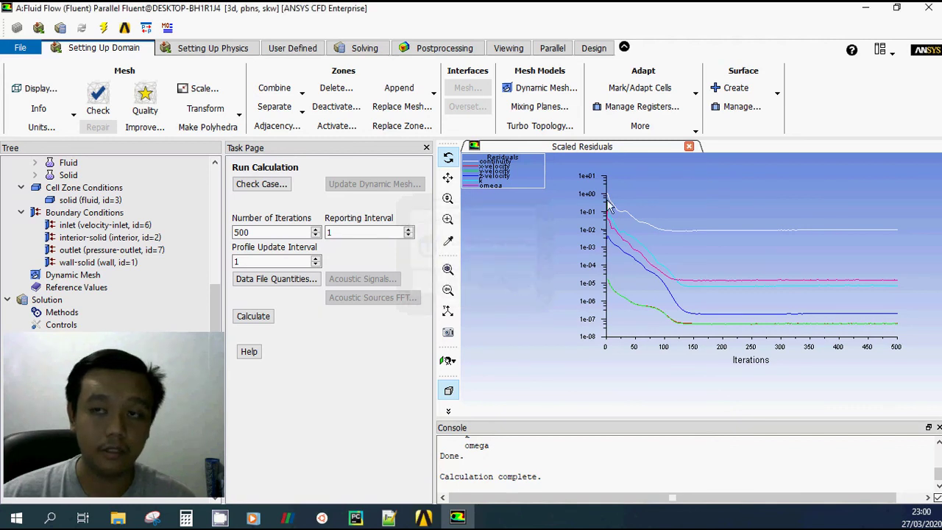
Step: Close the Fluent solver session and confirm the exit
left_click(929, 8)
left_click(507, 280)
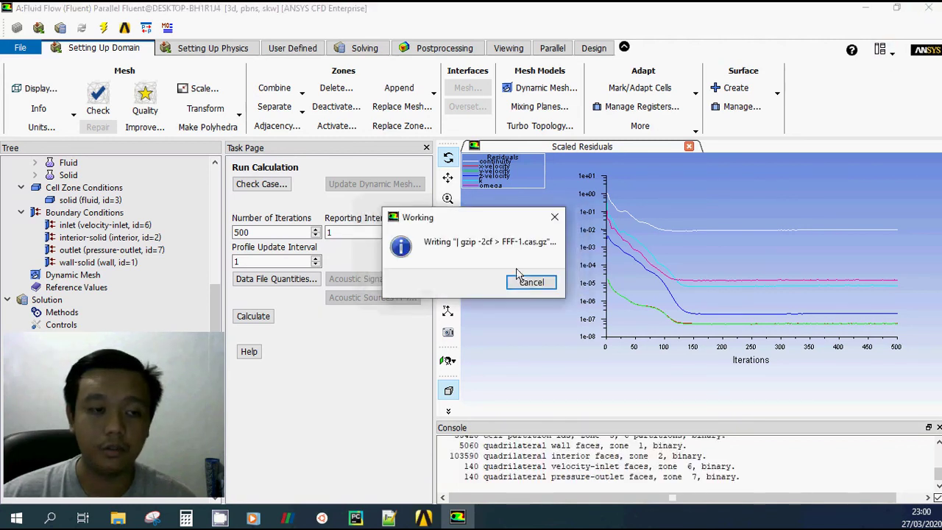